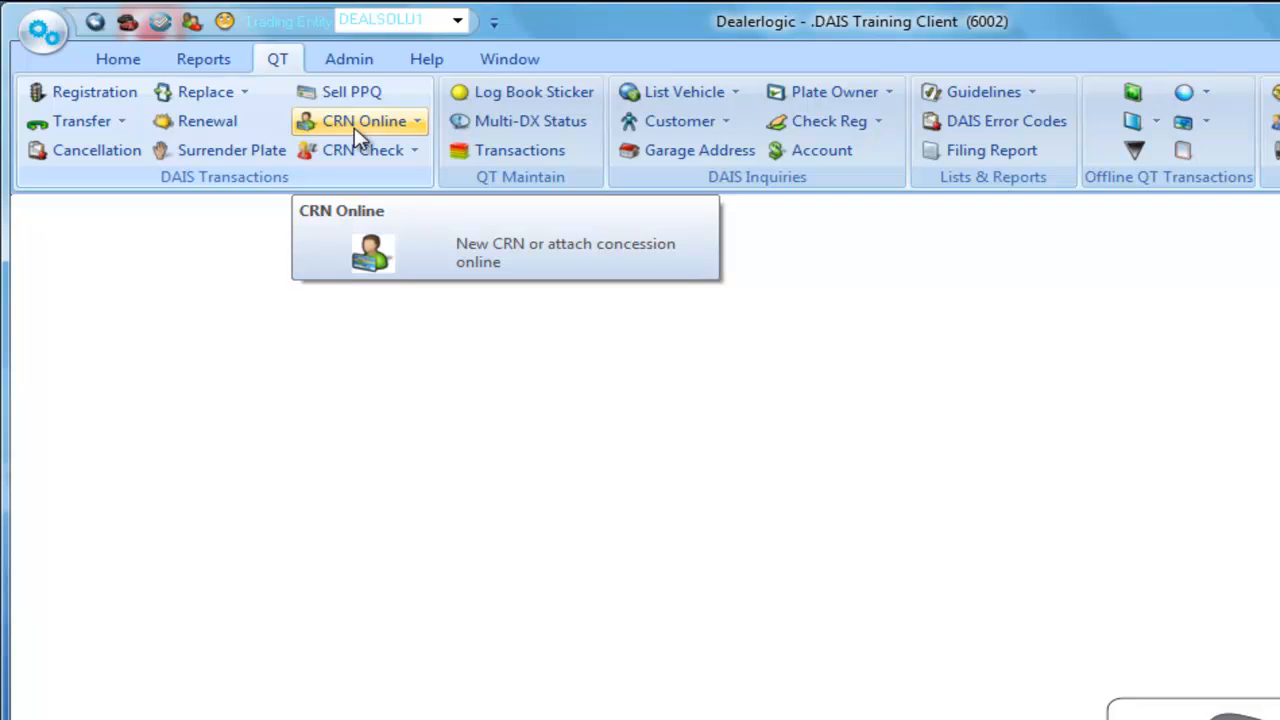
click(354, 127)
click(405, 155)
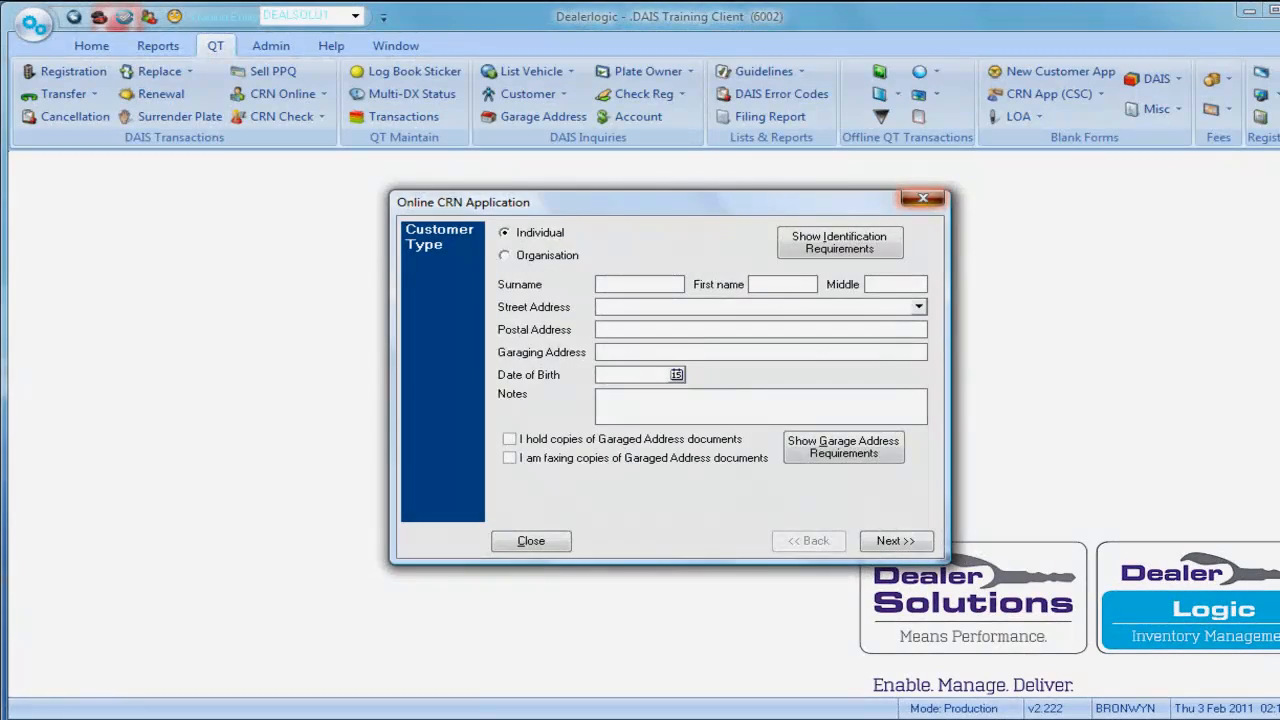
click(923, 198)
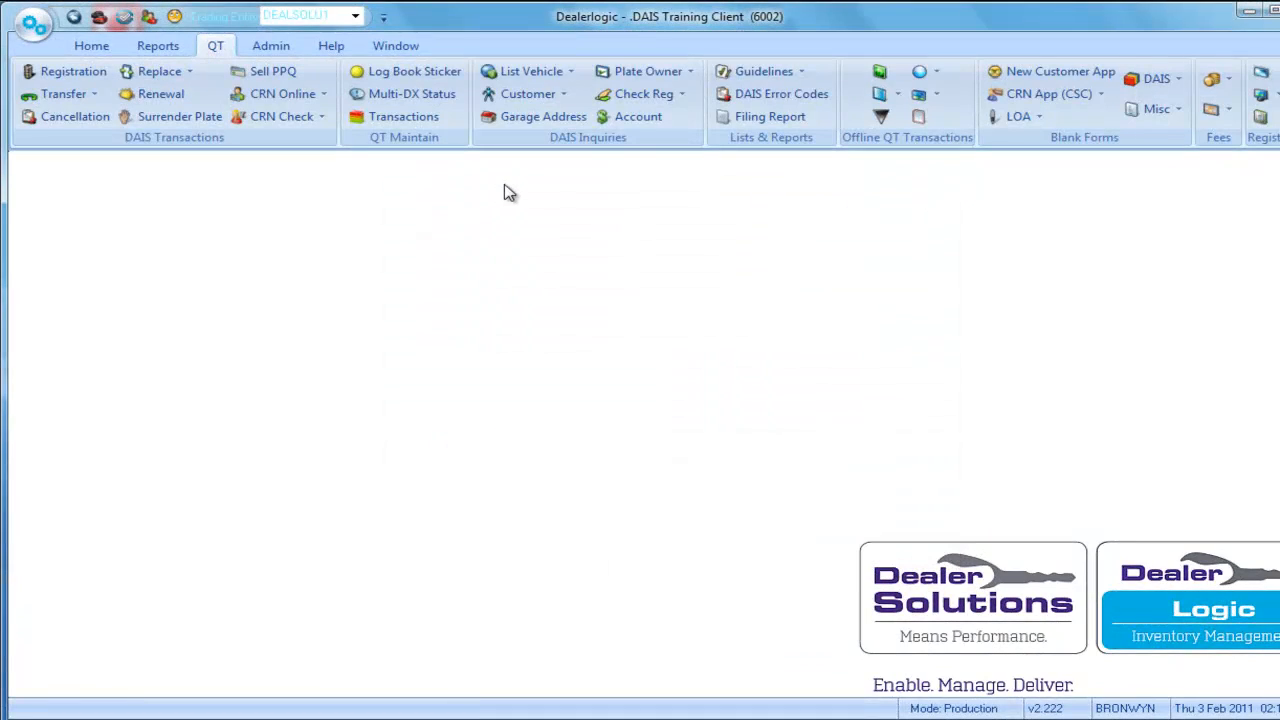
click(94, 46)
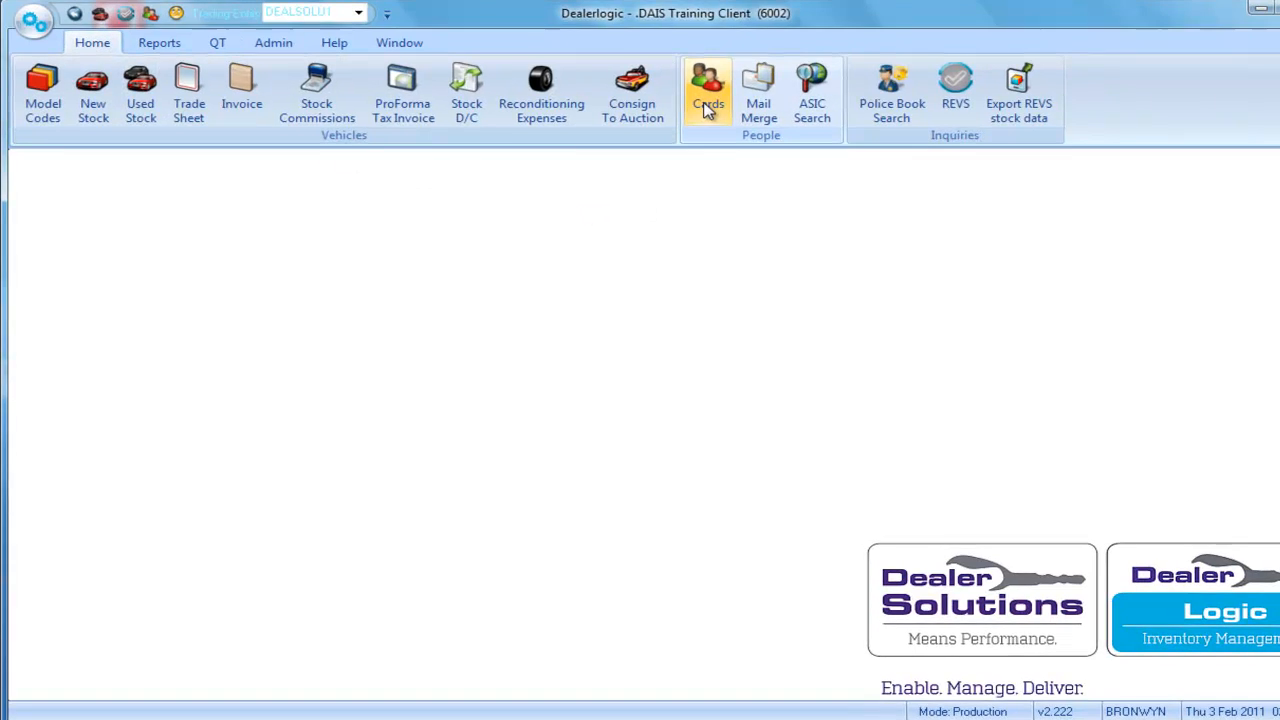
click(706, 108)
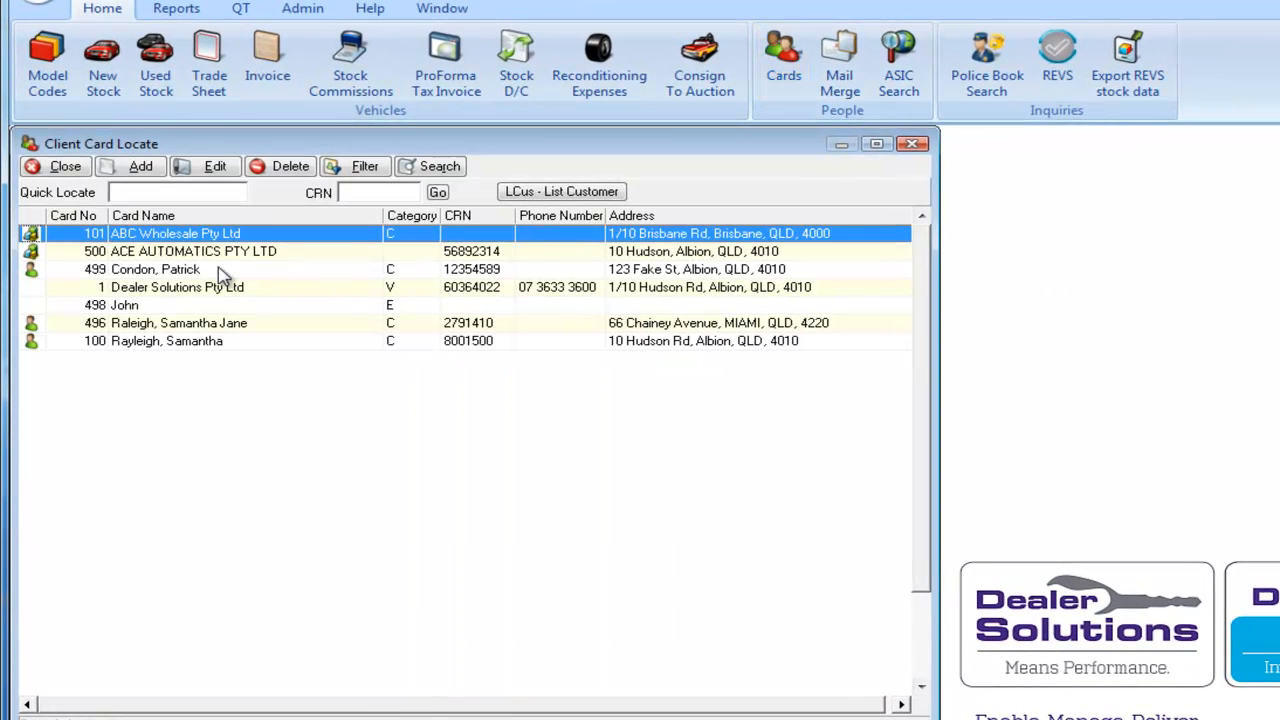
double_click(222, 272)
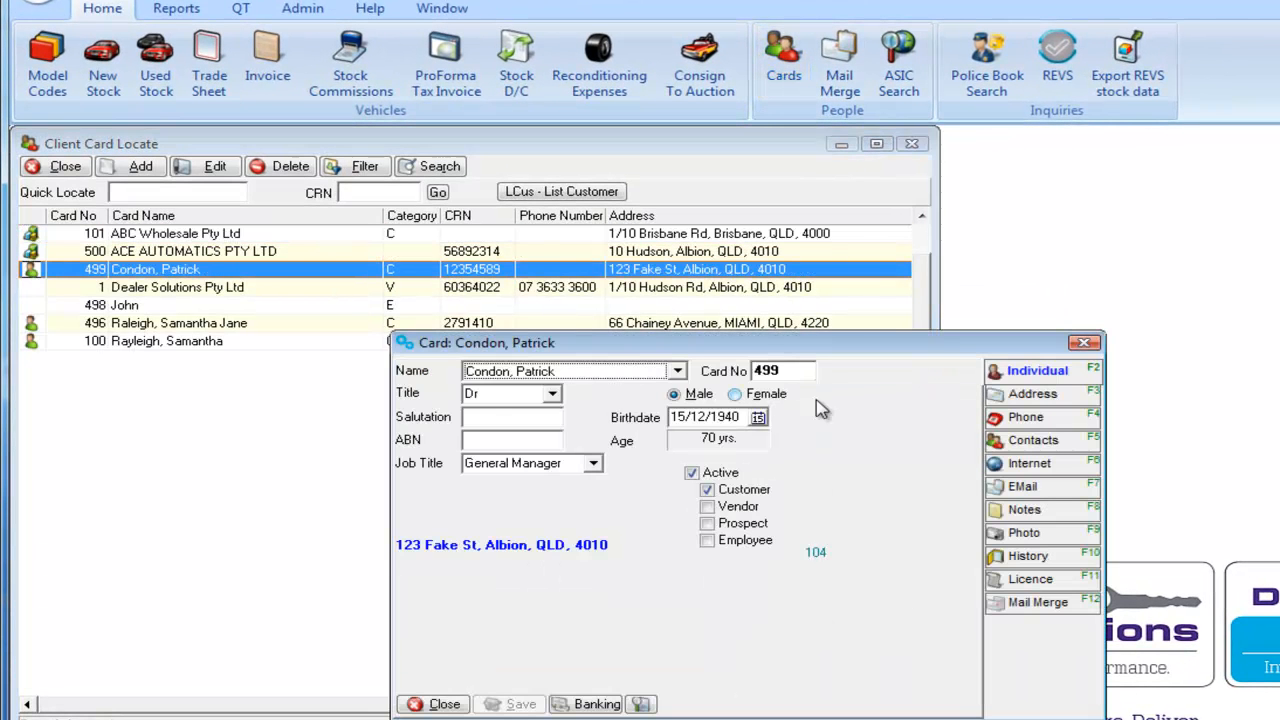
click(1036, 580)
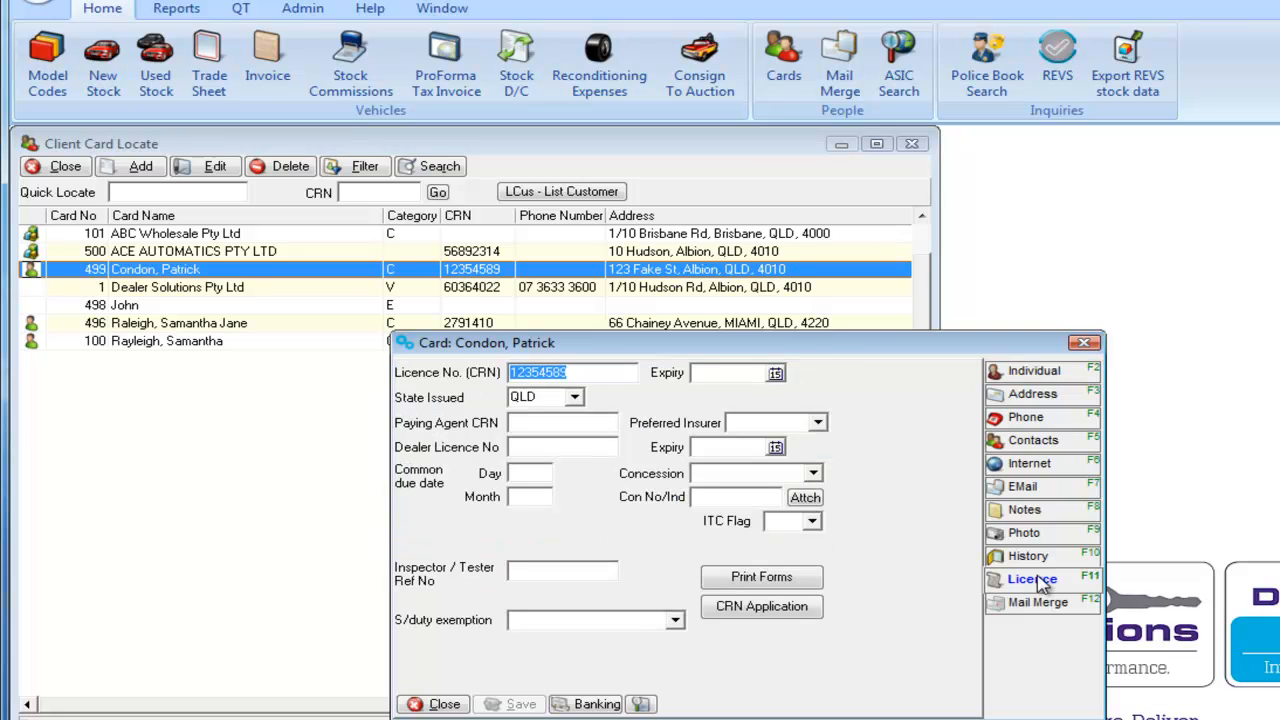
click(760, 610)
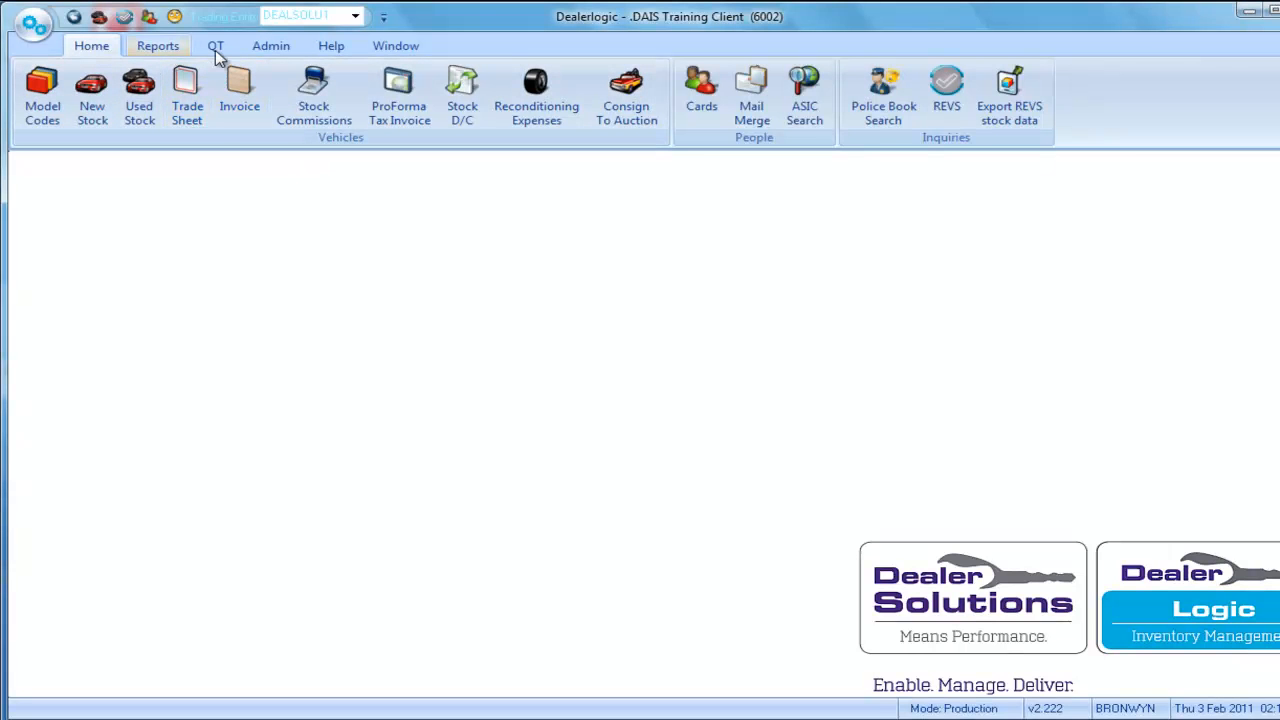
From QT Transactions, open the 6-month registration's Customer tab and start a CRN1 Application.
click(217, 46)
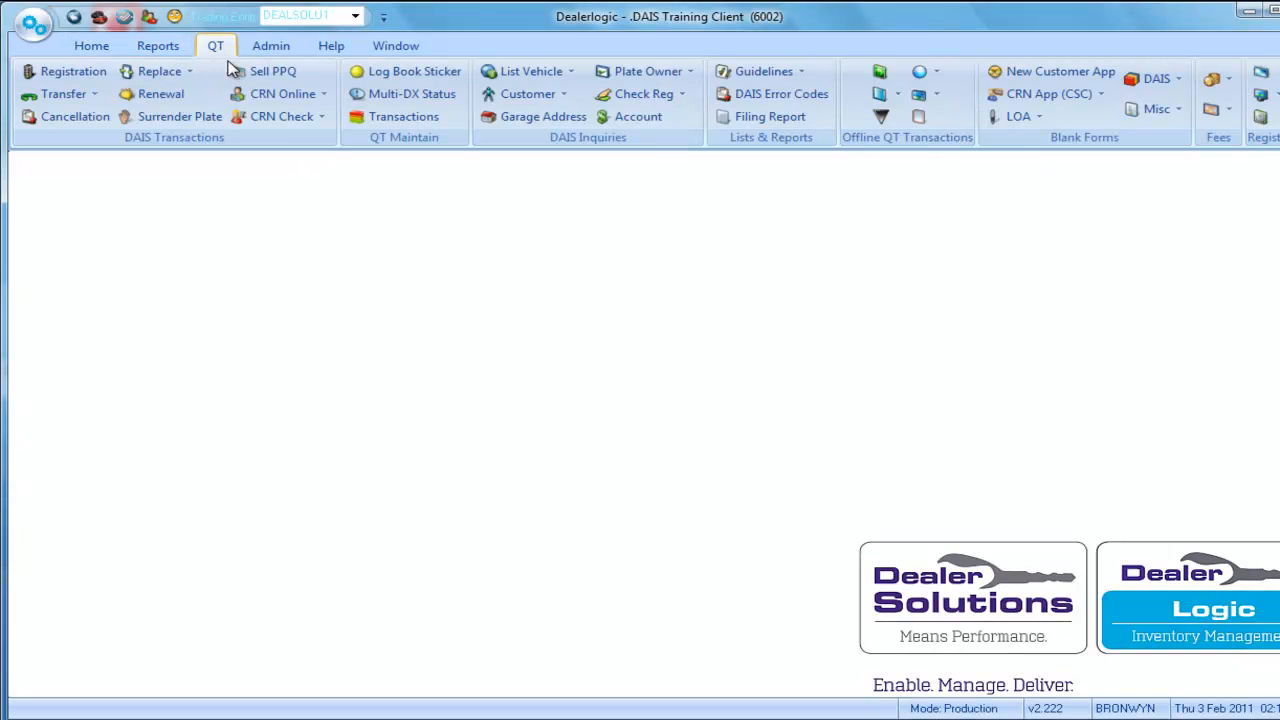
click(404, 118)
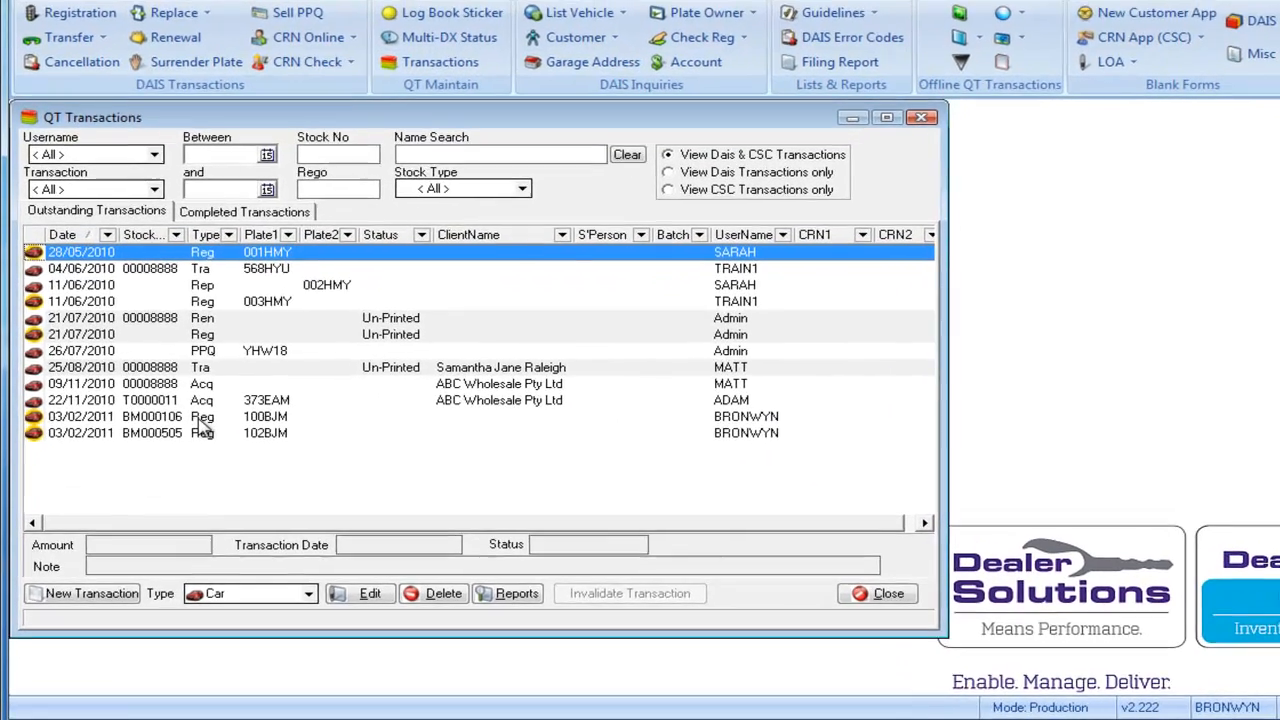
double_click(186, 442)
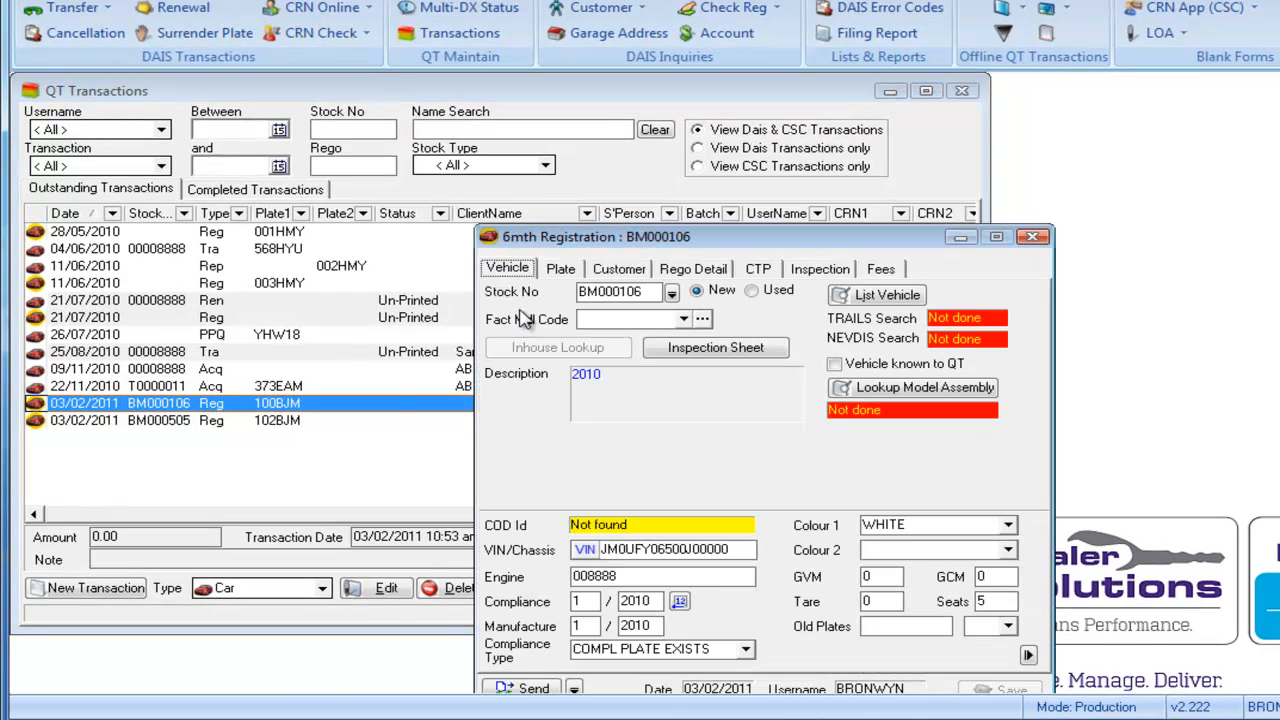
click(617, 271)
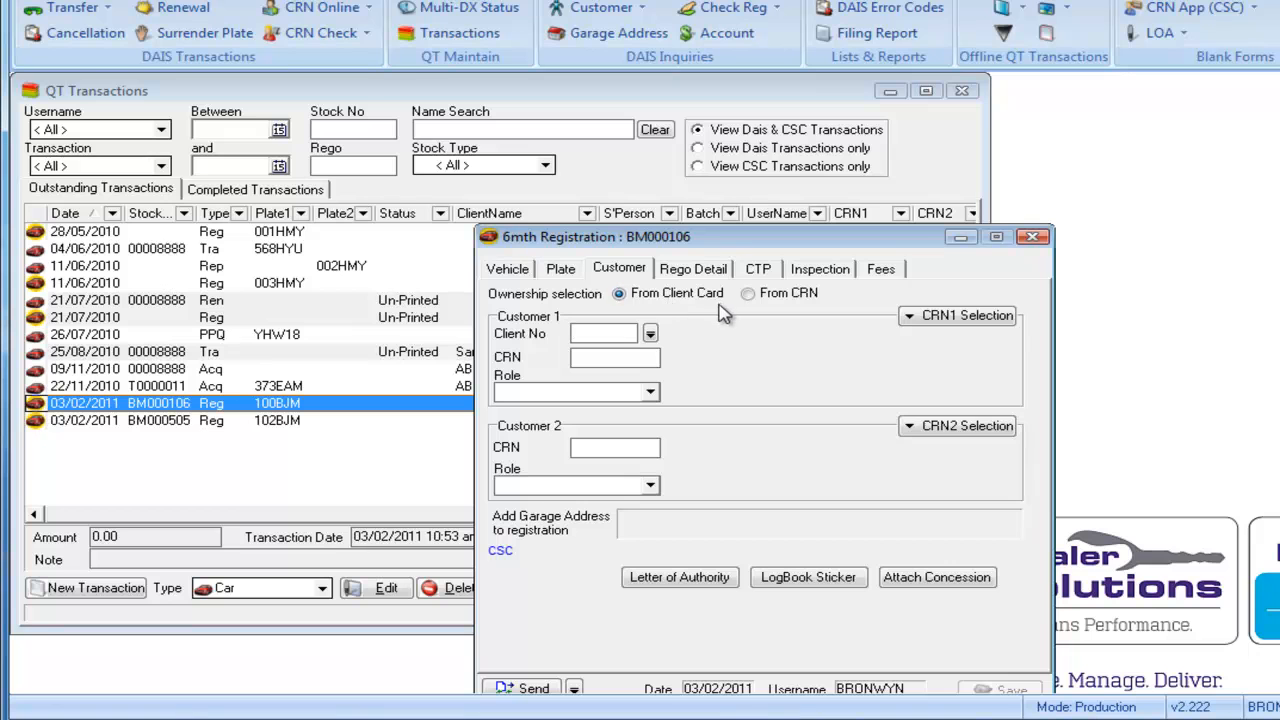
click(954, 318)
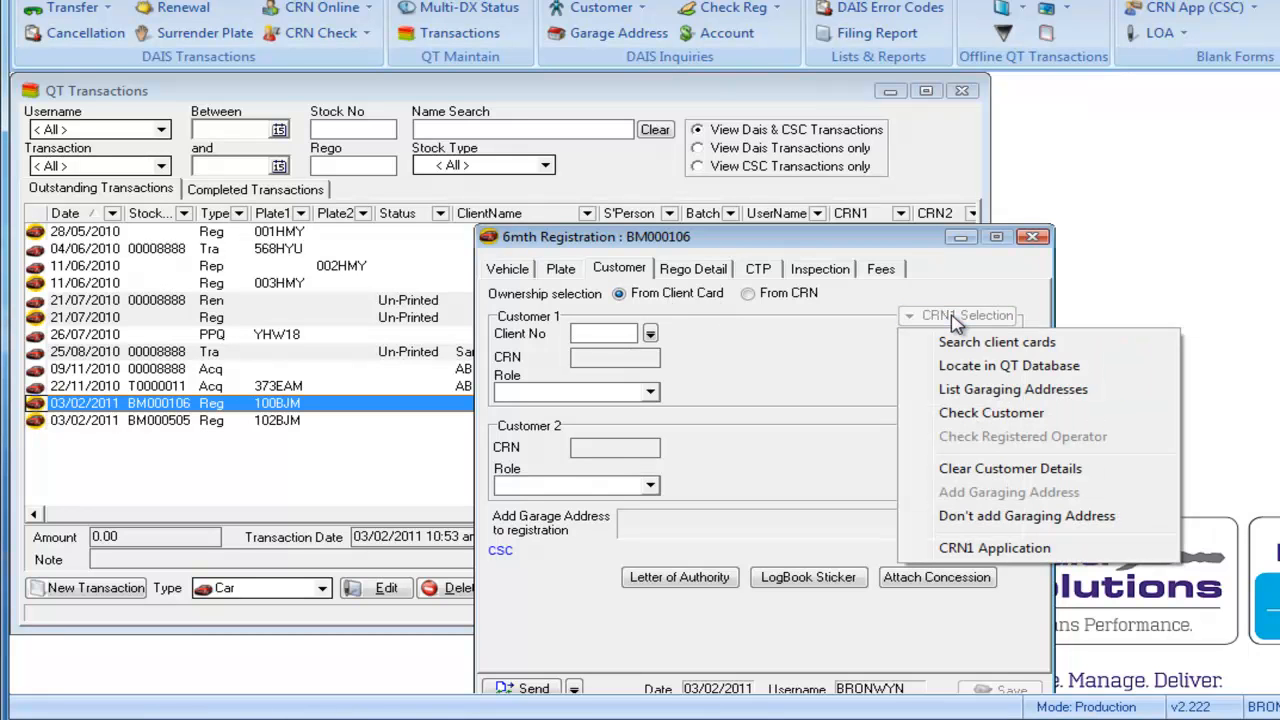
click(982, 549)
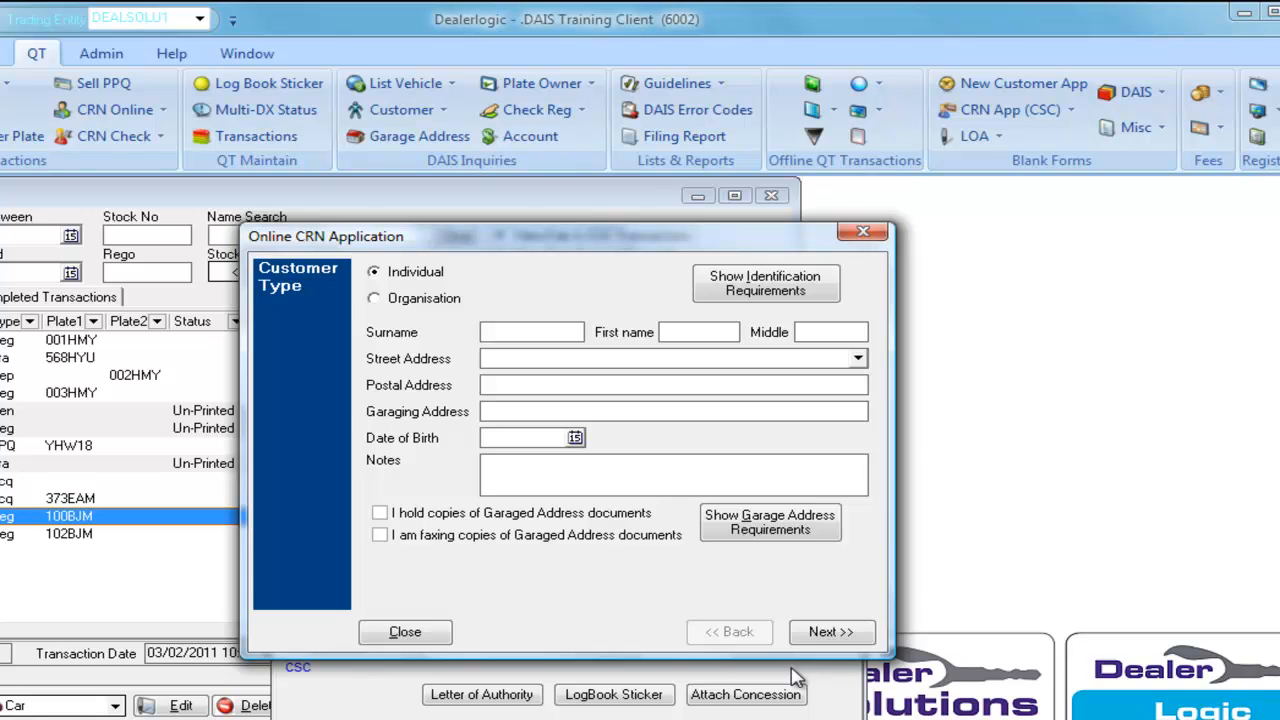
click(770, 292)
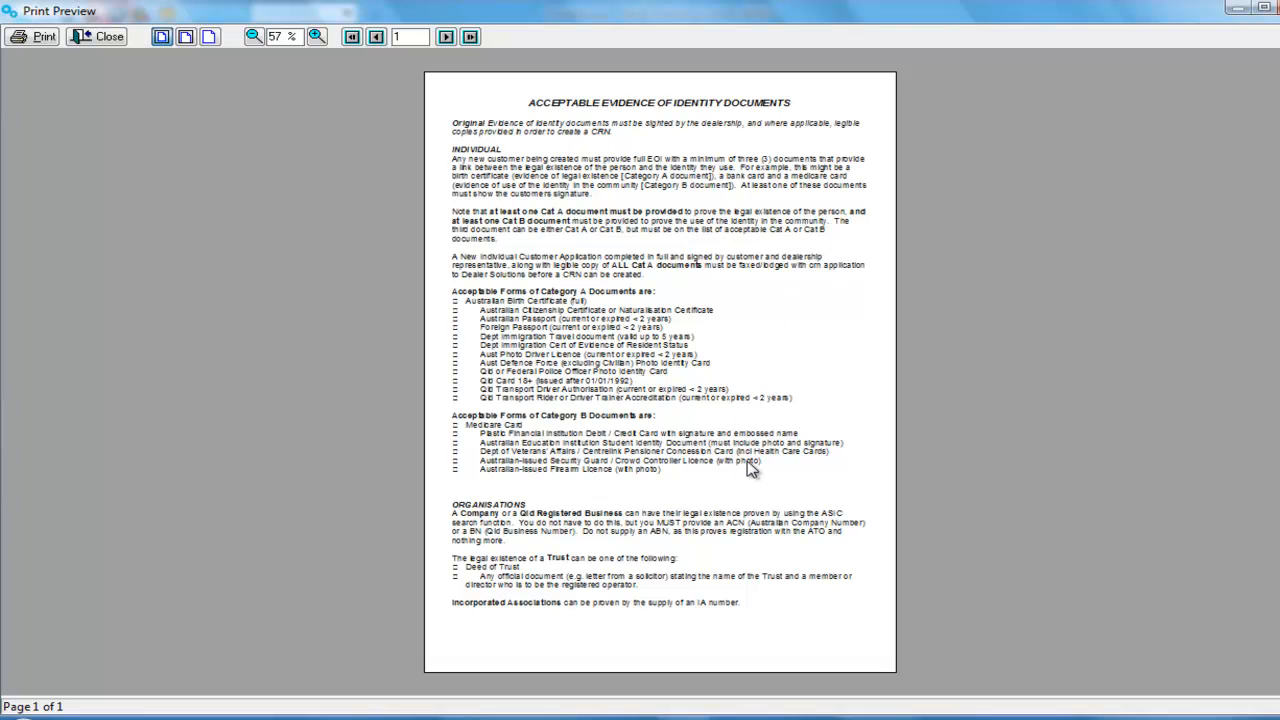
click(89, 36)
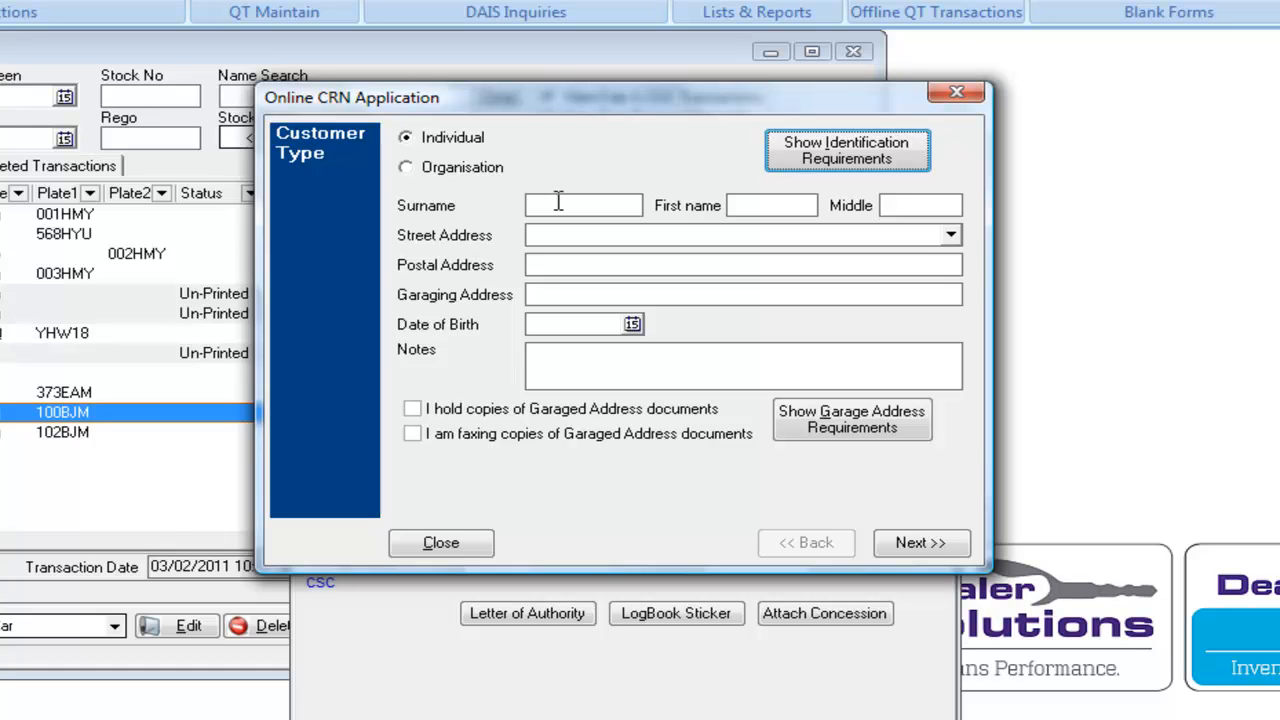
Enter the applicant's surname and first and middle names on the CRN form.
click(558, 202)
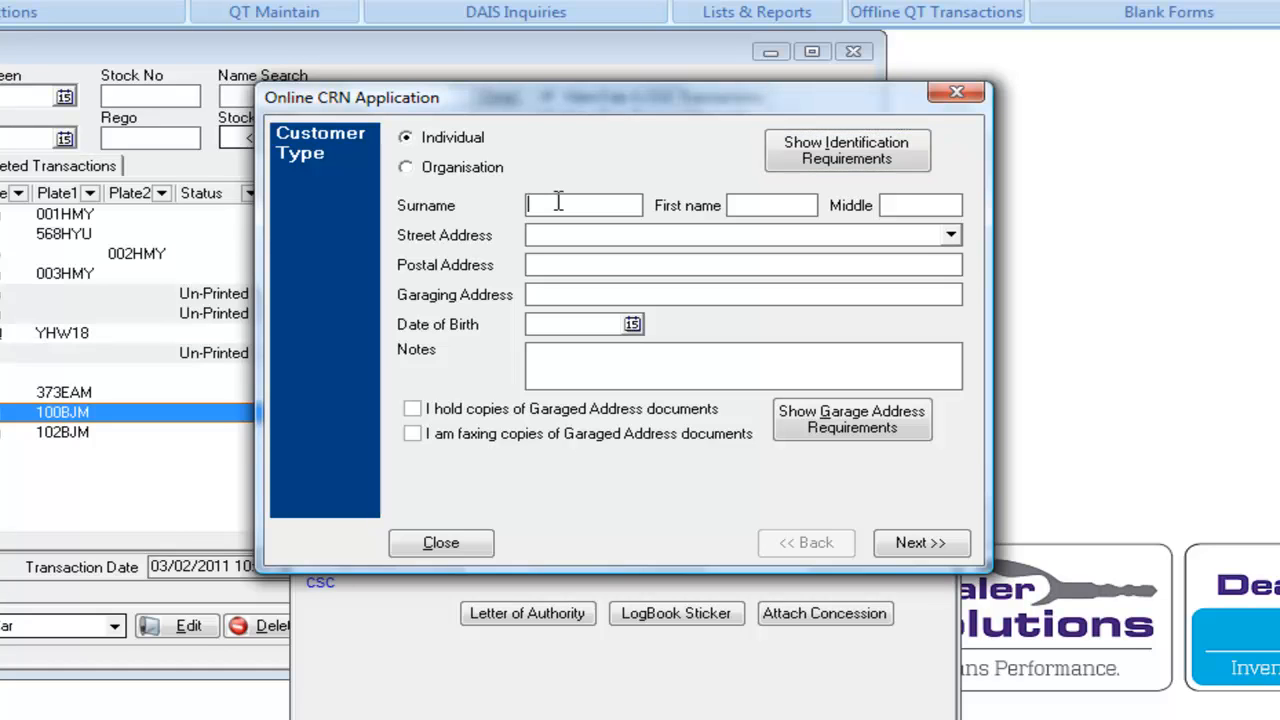
key(Tab)
key(Tab)
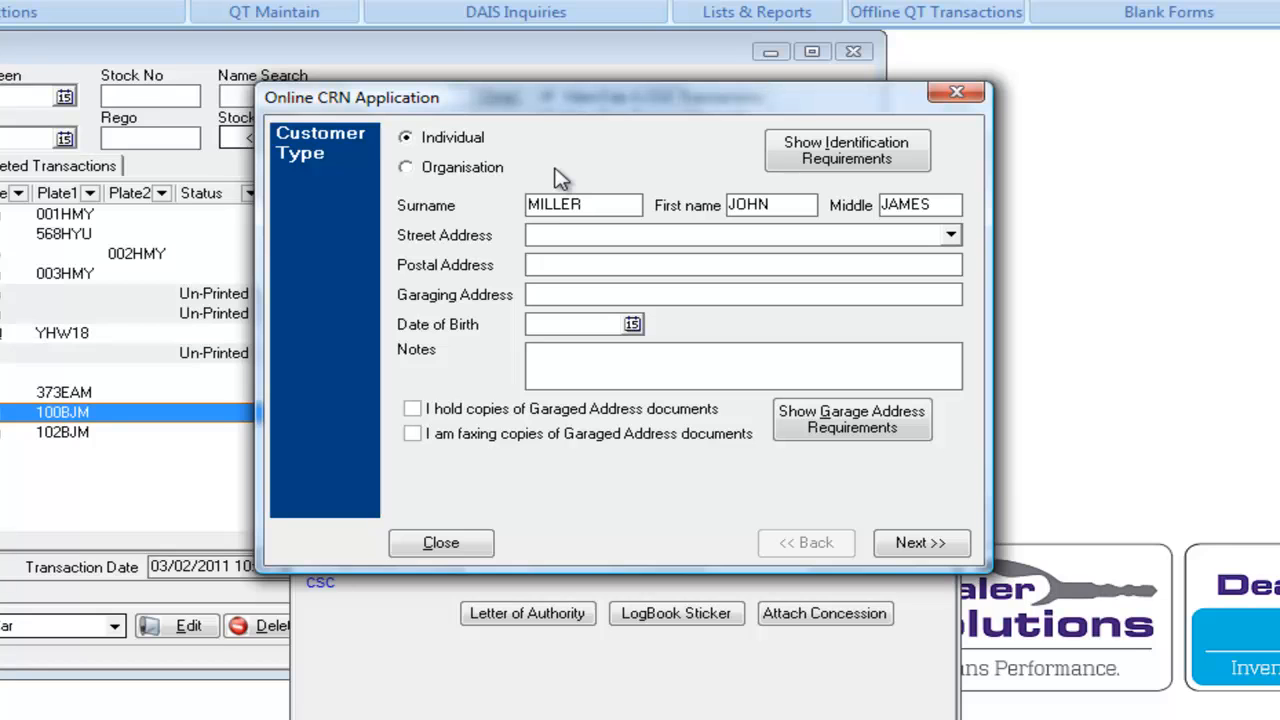
Fill in the applicant's street address: street number, street name, ROAD type, QLD state and suburb.
click(550, 240)
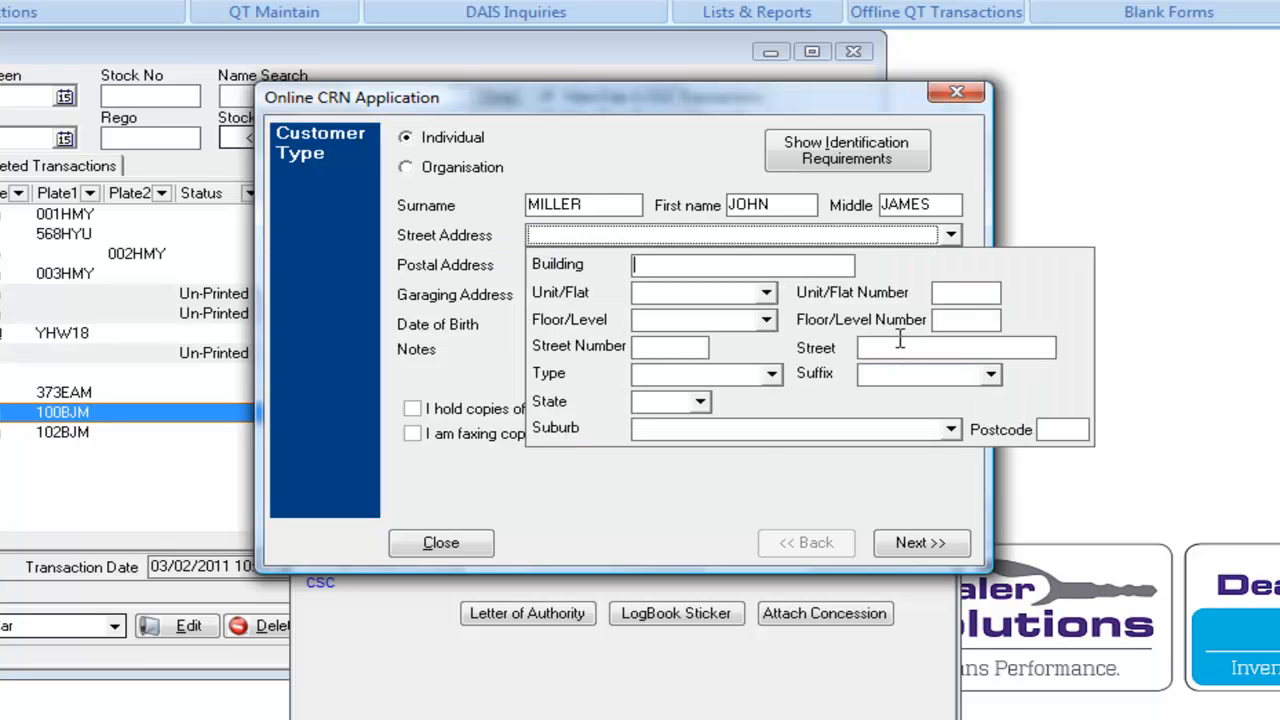
click(704, 350)
key(Tab)
key(Tab)
key(Return)
key(Tab)
key(Tab)
key(Return)
key(Tab)
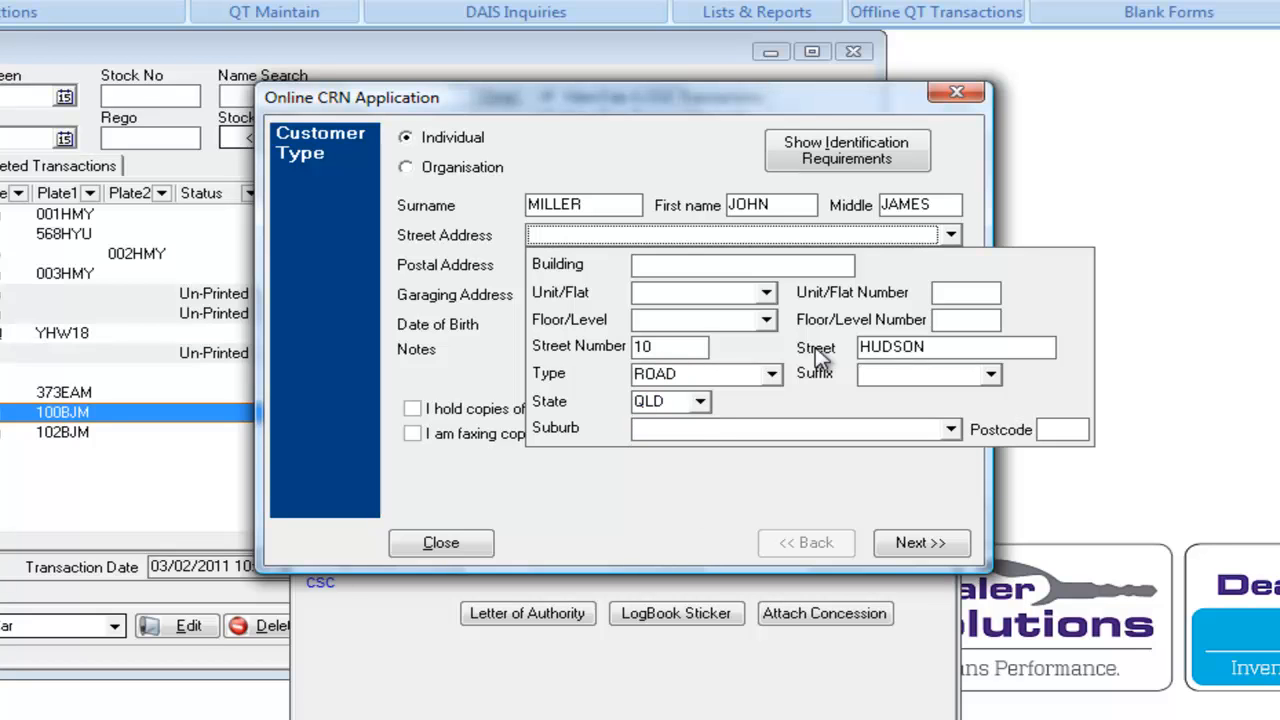
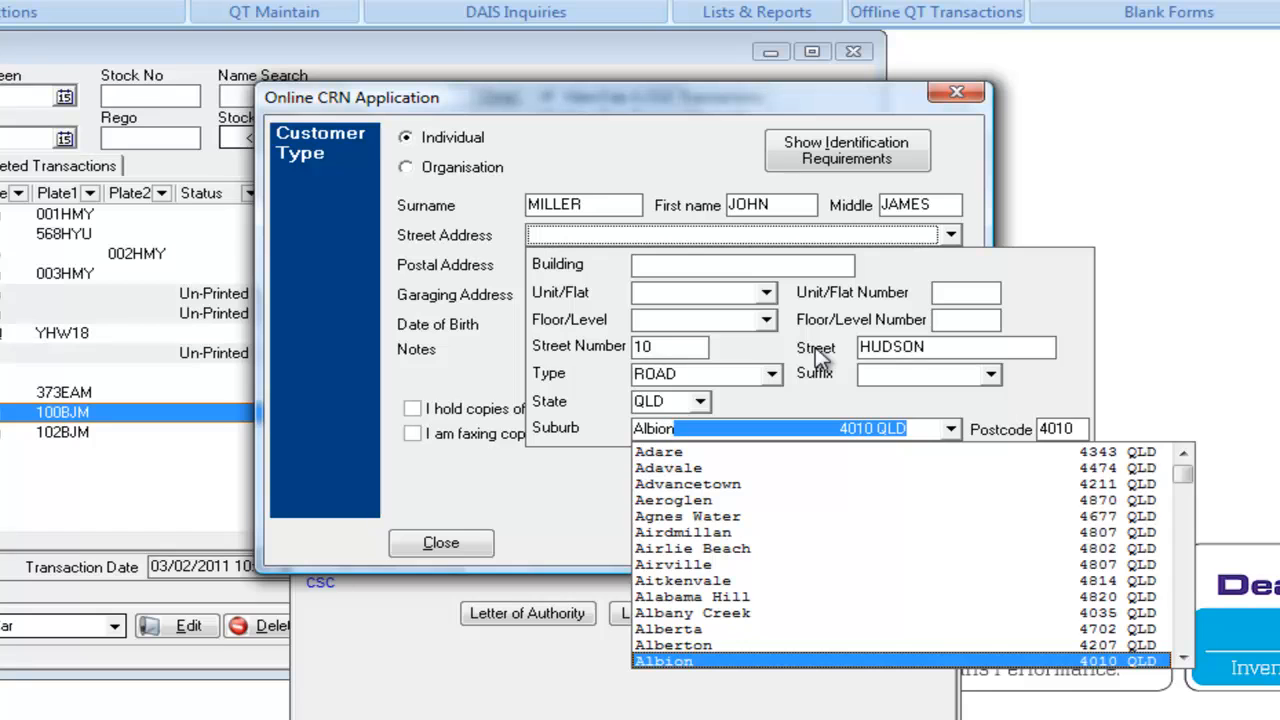
key(Return)
key(Tab)
key(Tab)
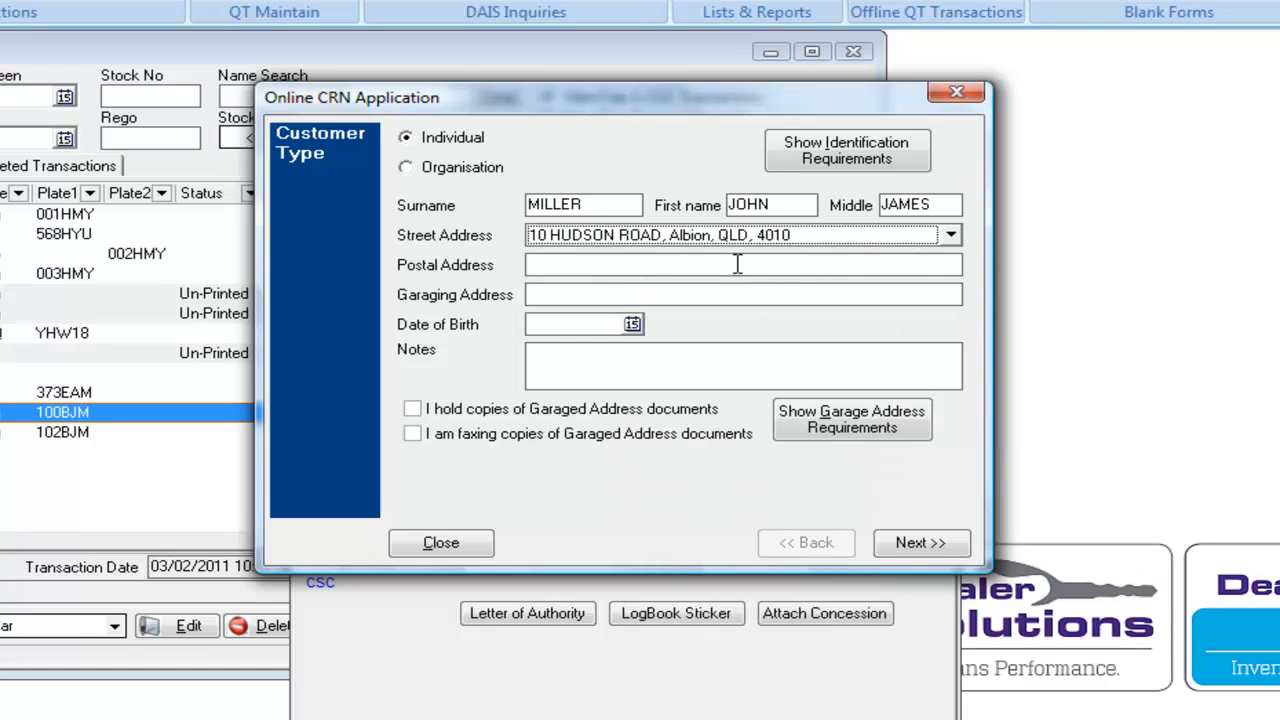
Set the postal address to AS ABOVE and enter the applicant's date of birth.
click(732, 262)
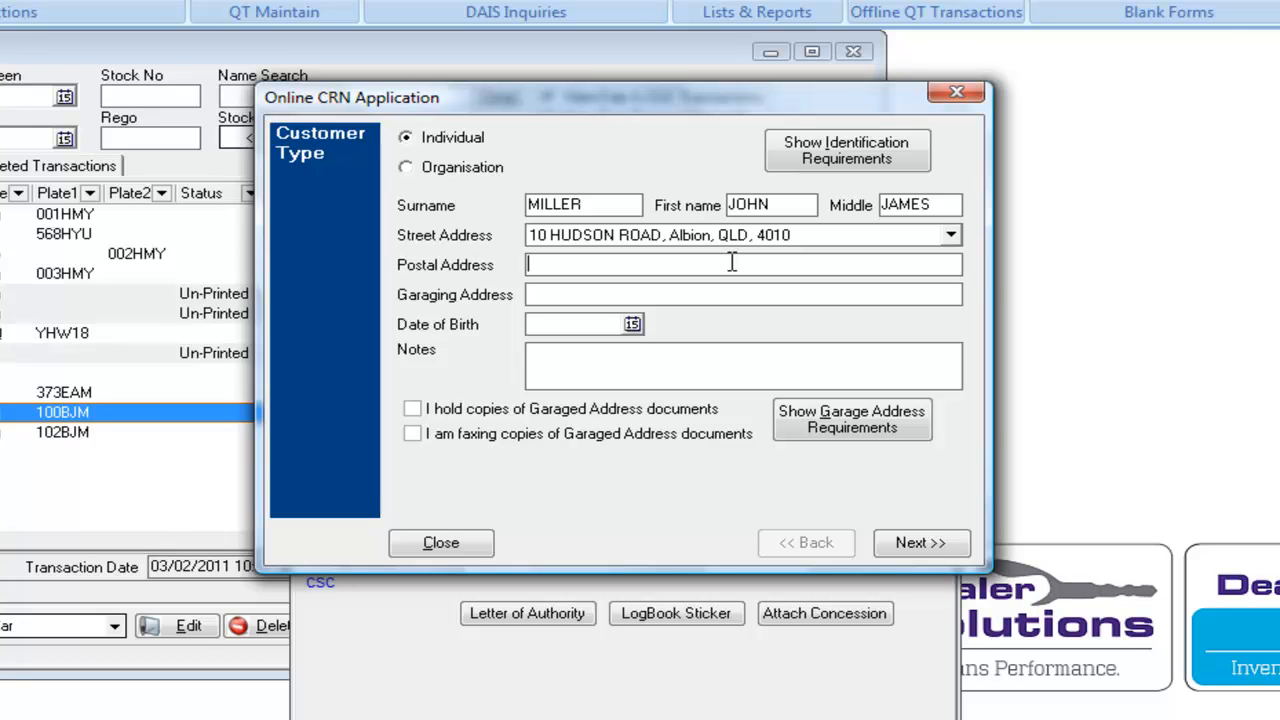
text(AS ABOVE)
click(715, 294)
click(578, 324)
right_click(578, 324)
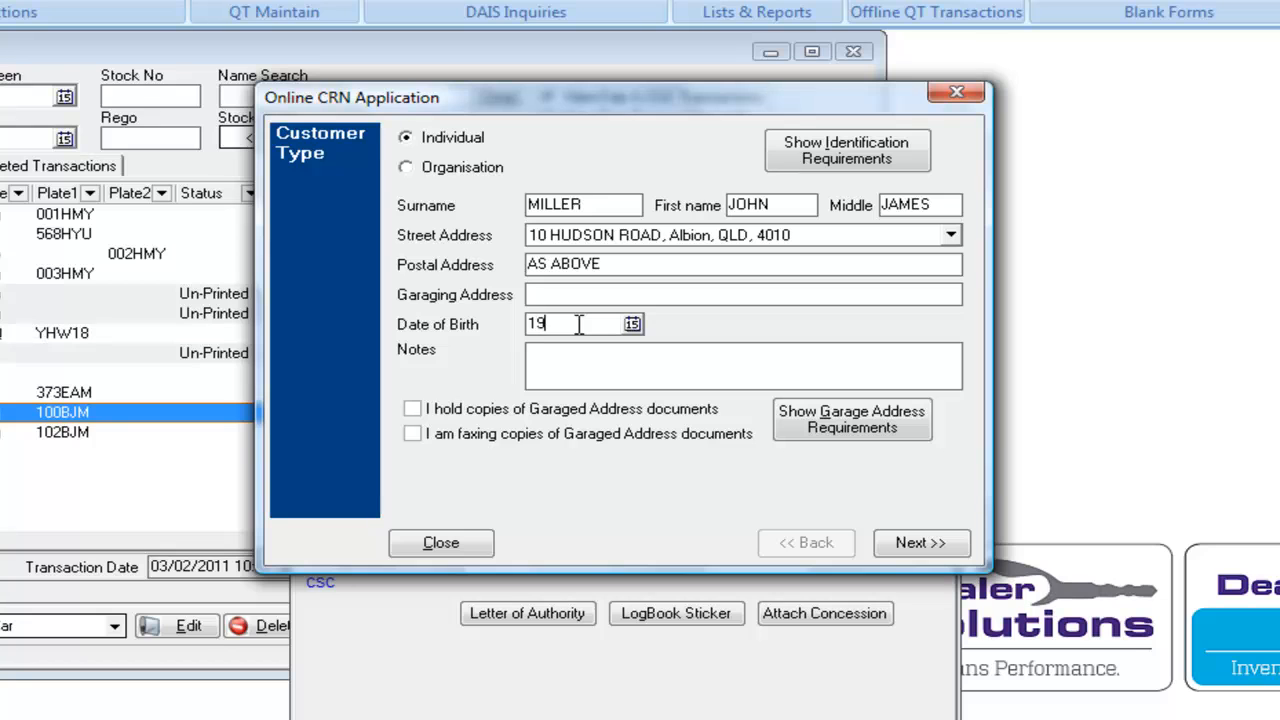
Confirm garaged-address documents are held and being faxed, review the requirements, and go to Proof of Identity.
click(413, 410)
click(417, 436)
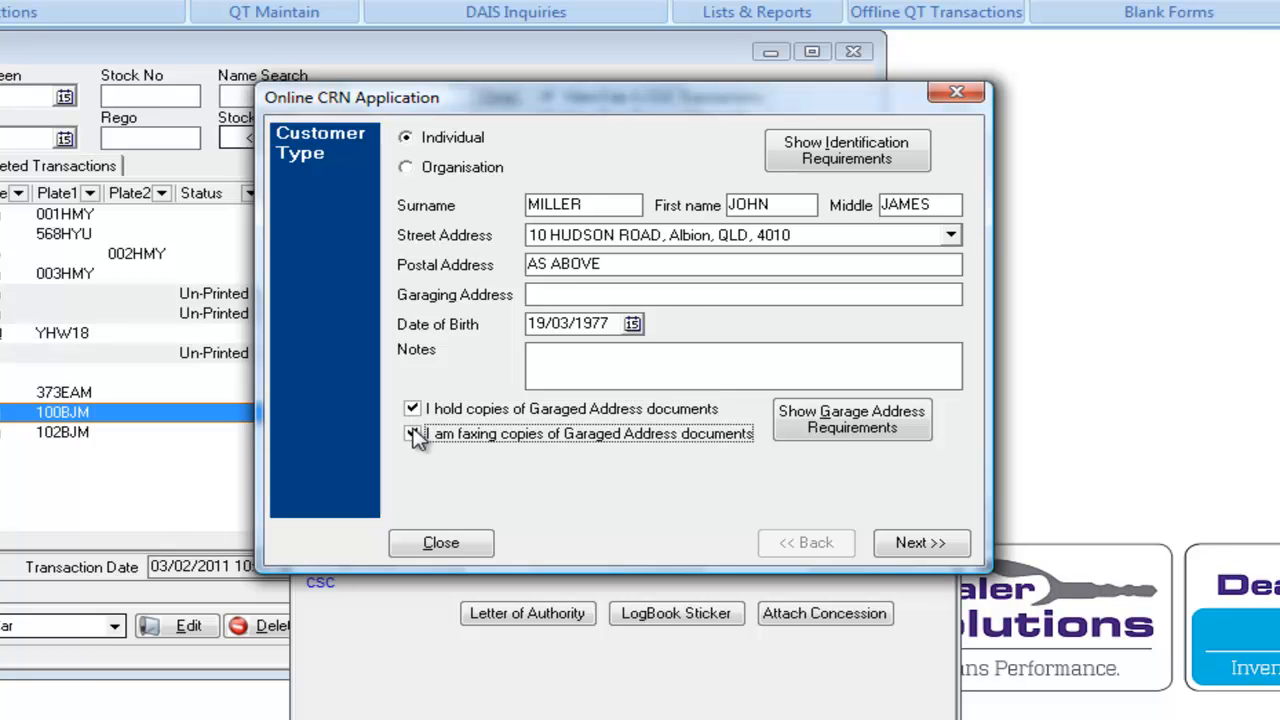
click(838, 428)
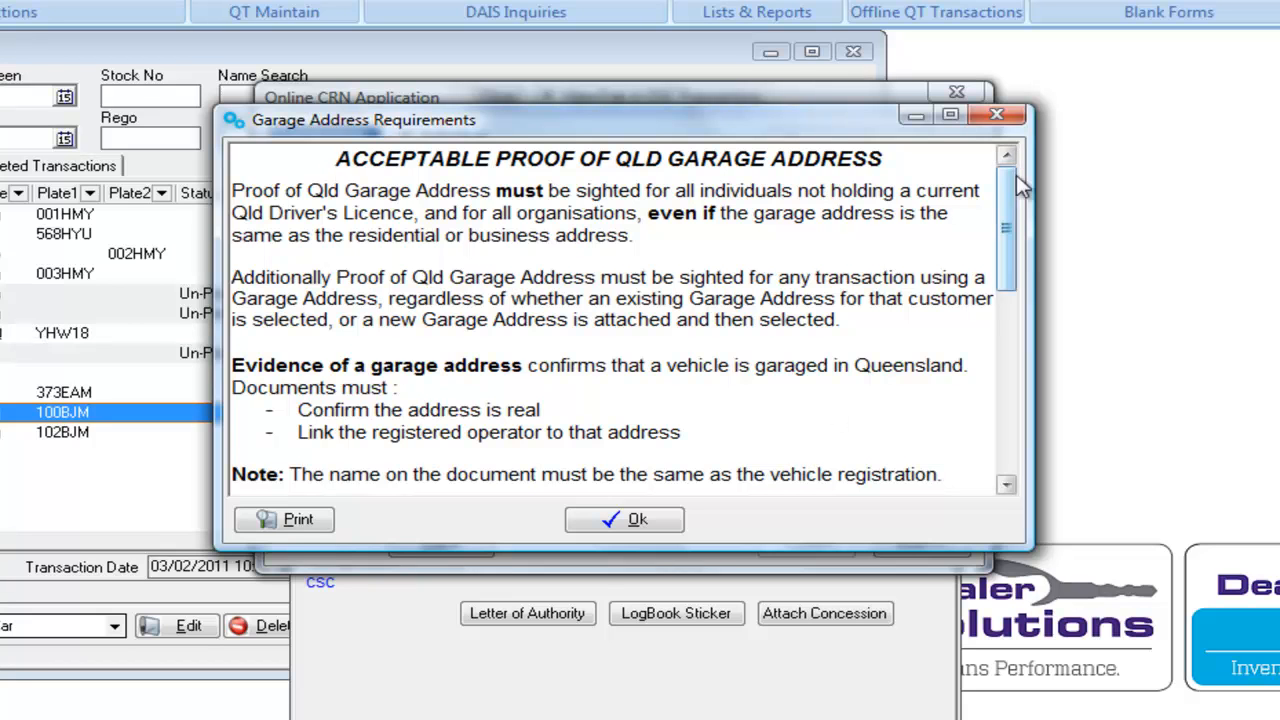
click(1001, 118)
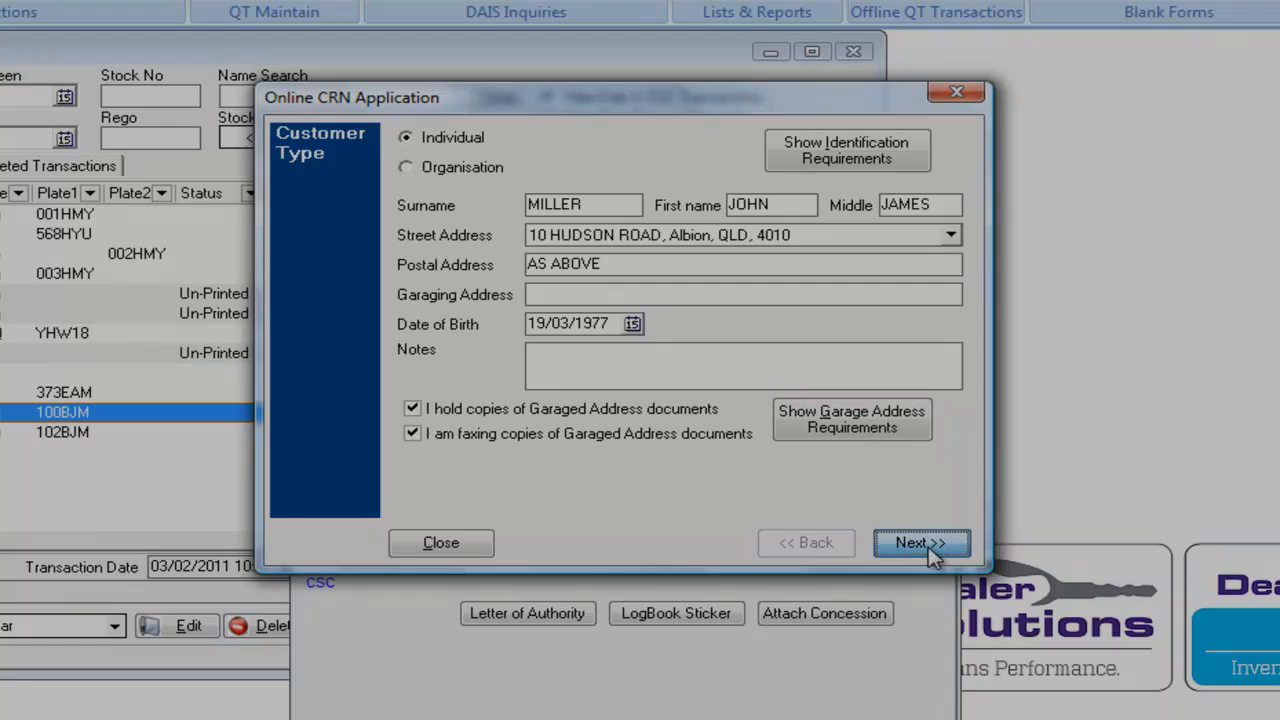
click(918, 543)
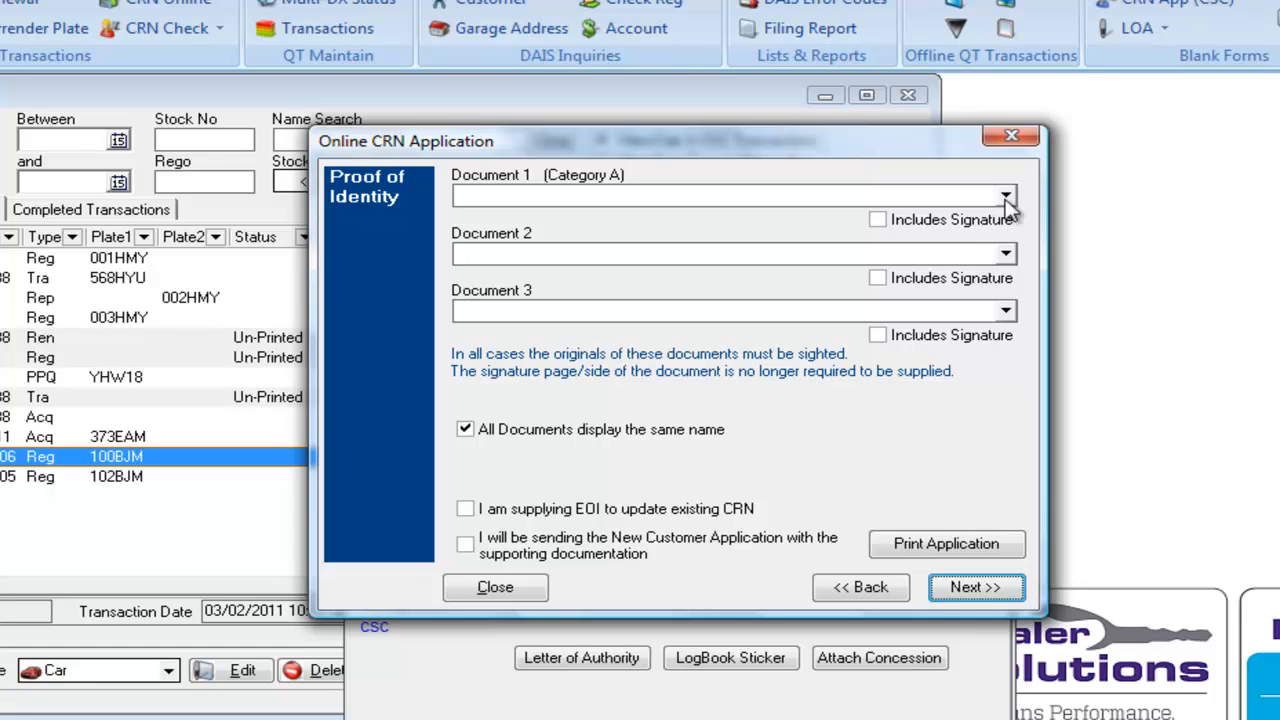
Select driver licence, Medicare Card and debit/credit card as identity documents, marking the first and third as signed.
click(1005, 198)
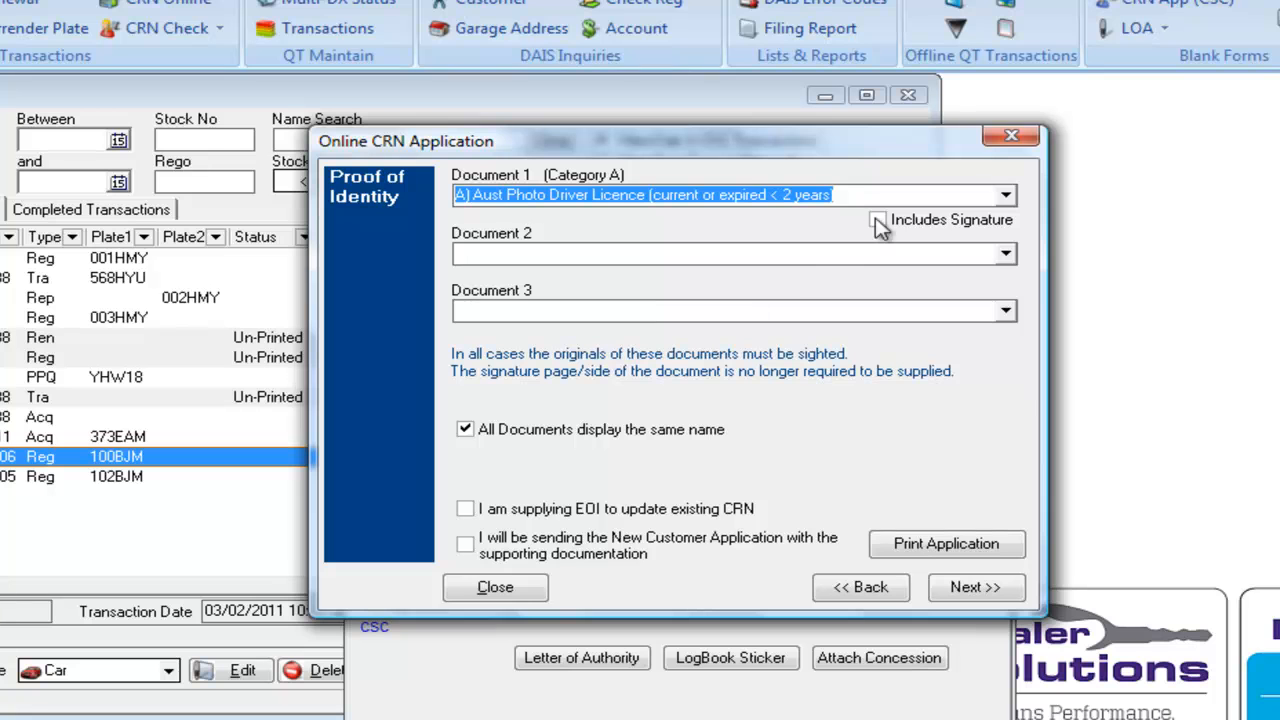
click(878, 220)
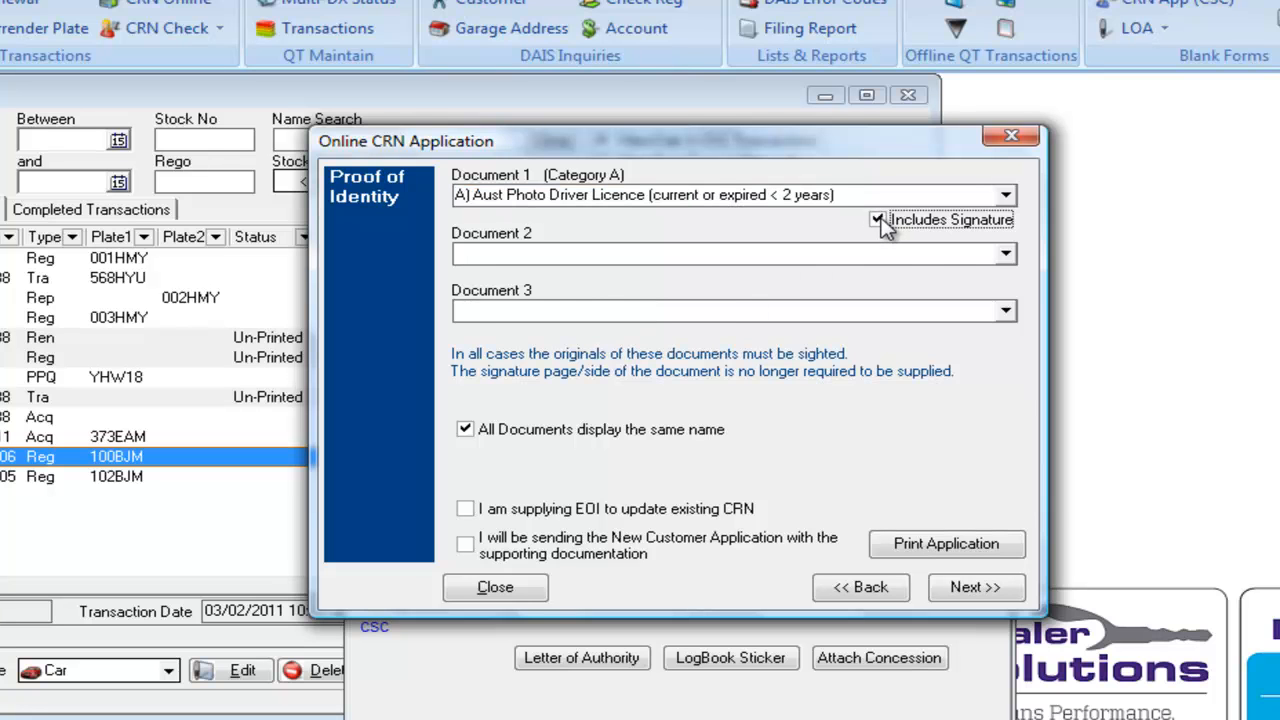
click(1006, 254)
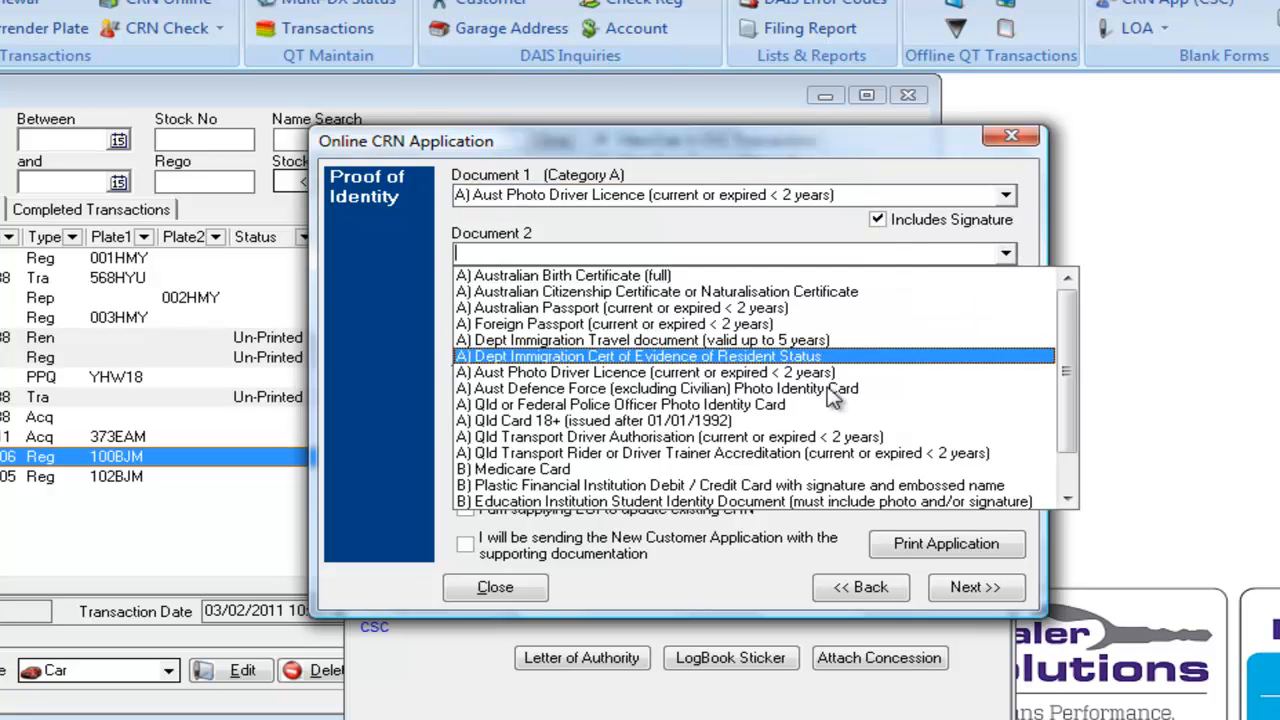
click(656, 469)
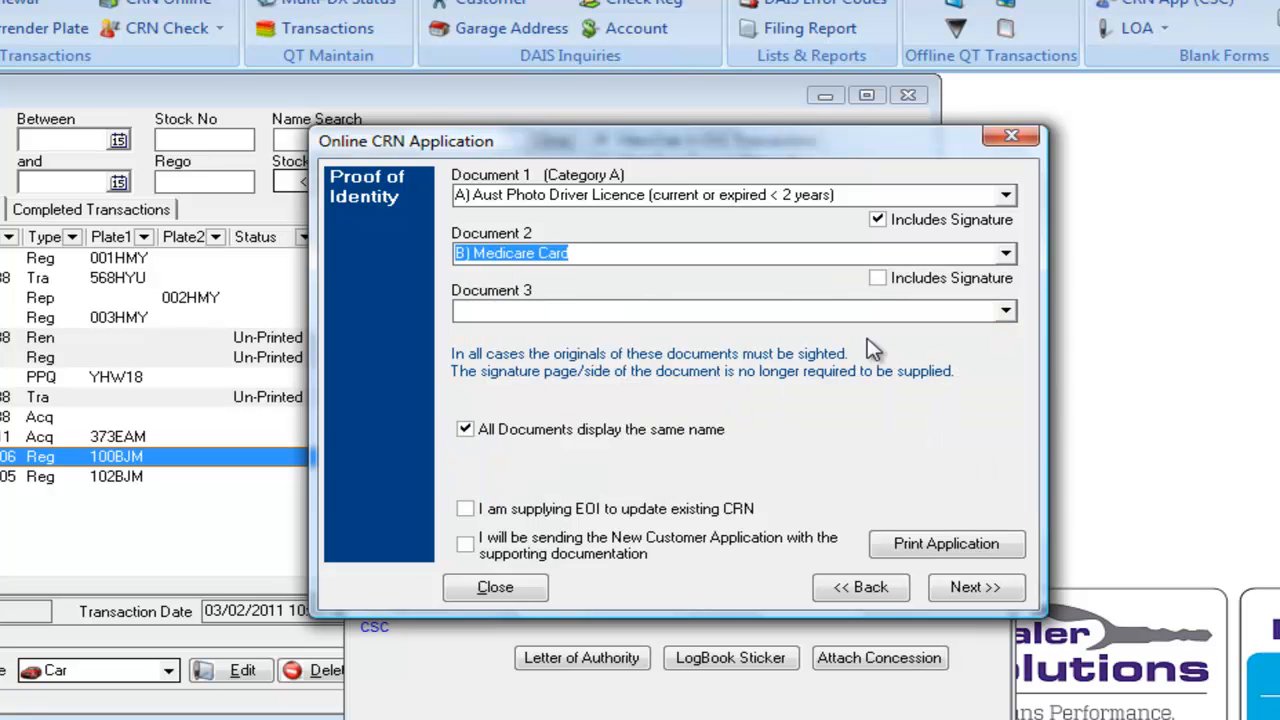
click(1006, 312)
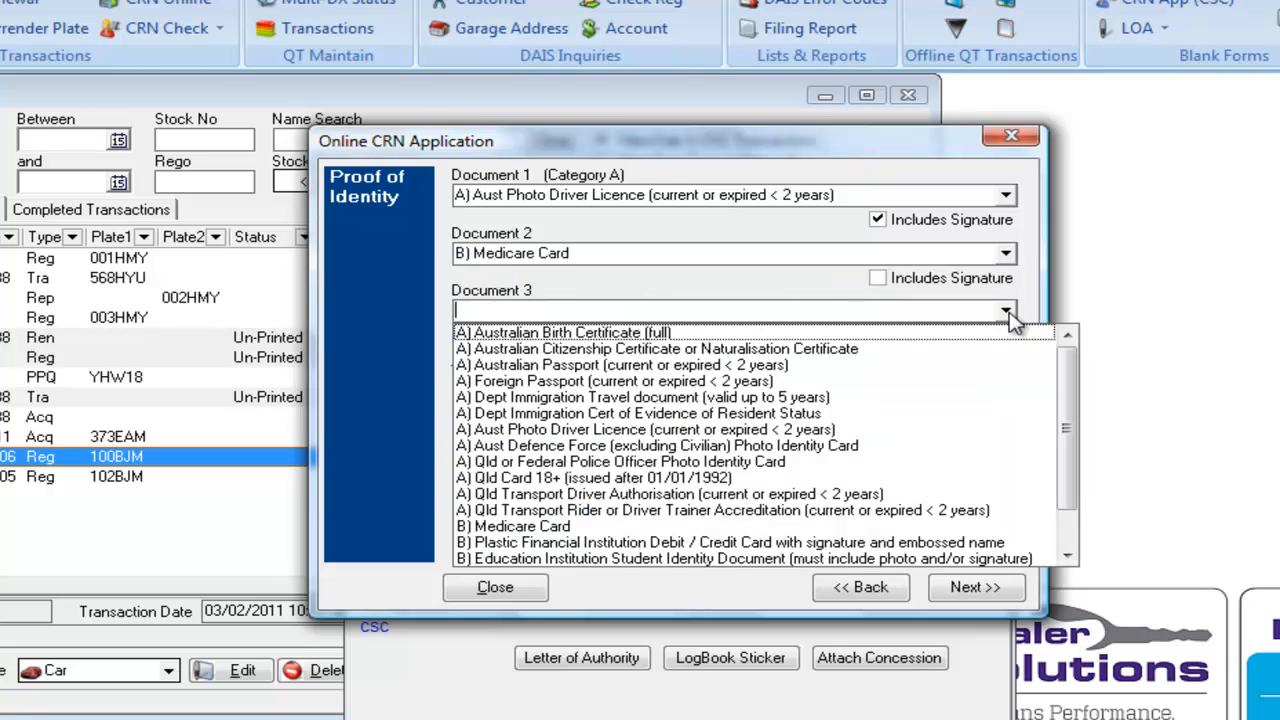
click(645, 542)
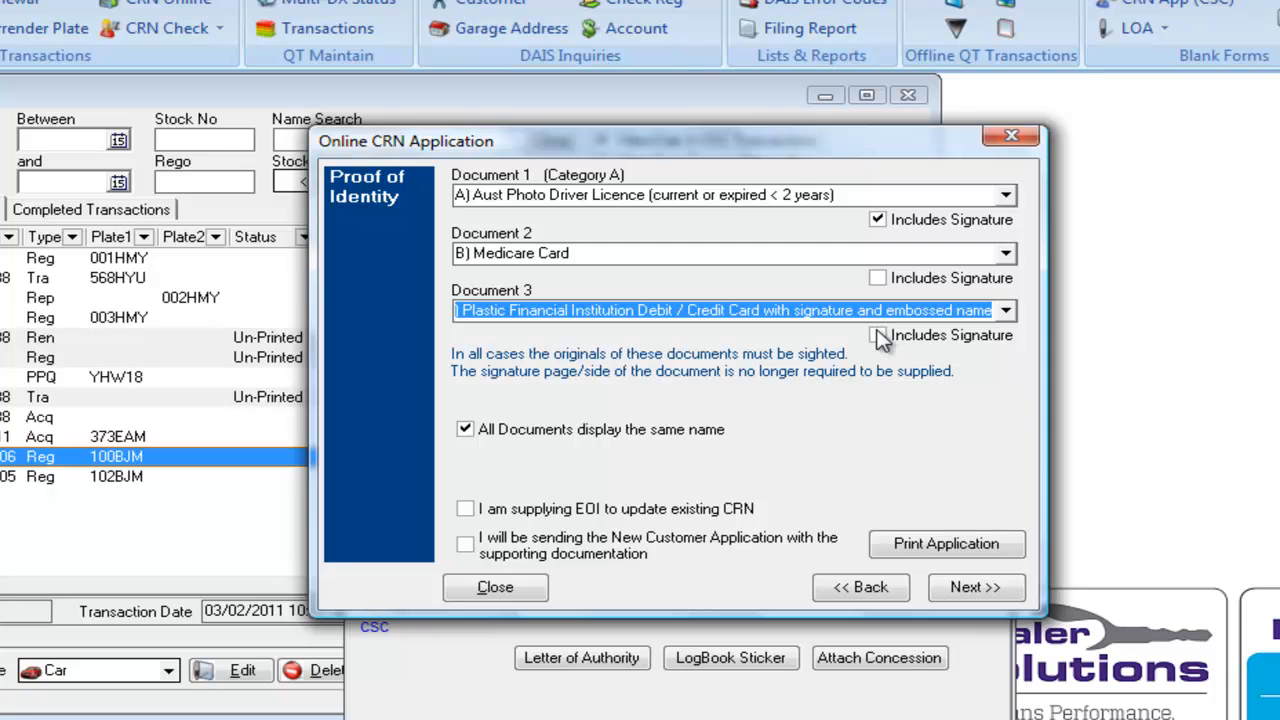
click(878, 335)
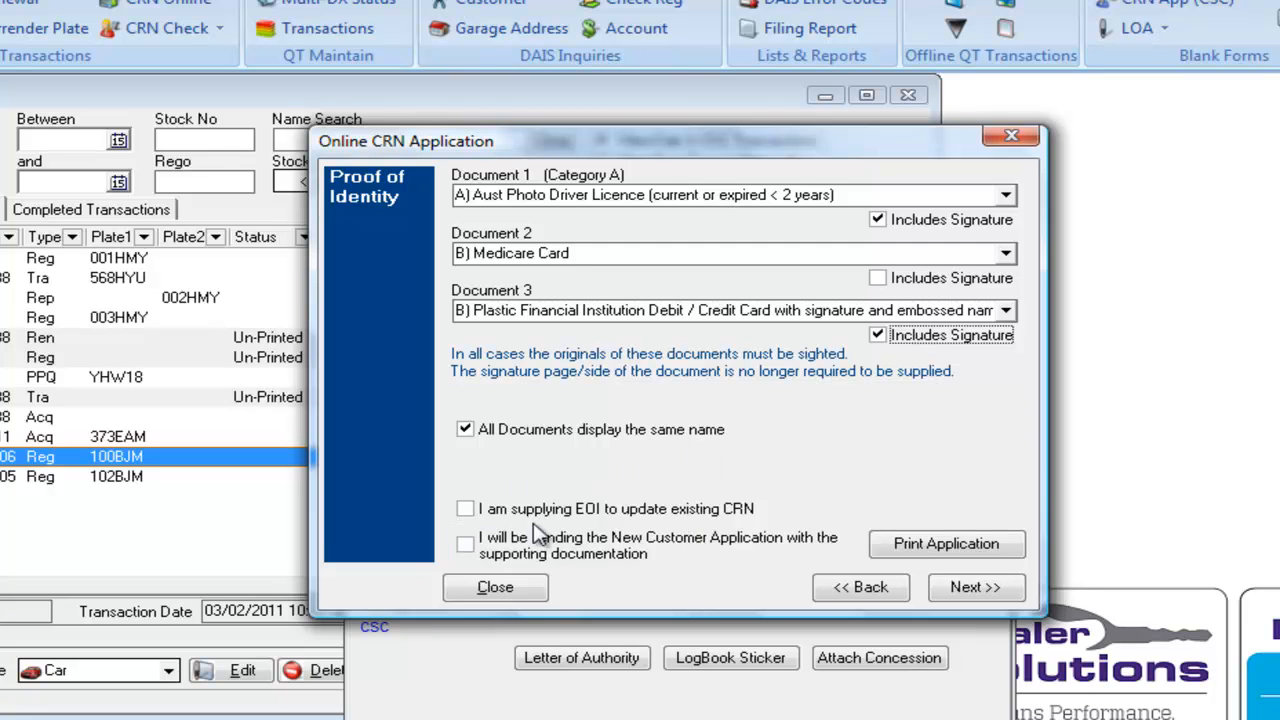
Declare the New Customer Application will be sent and continue to the Lodge Request page.
click(466, 509)
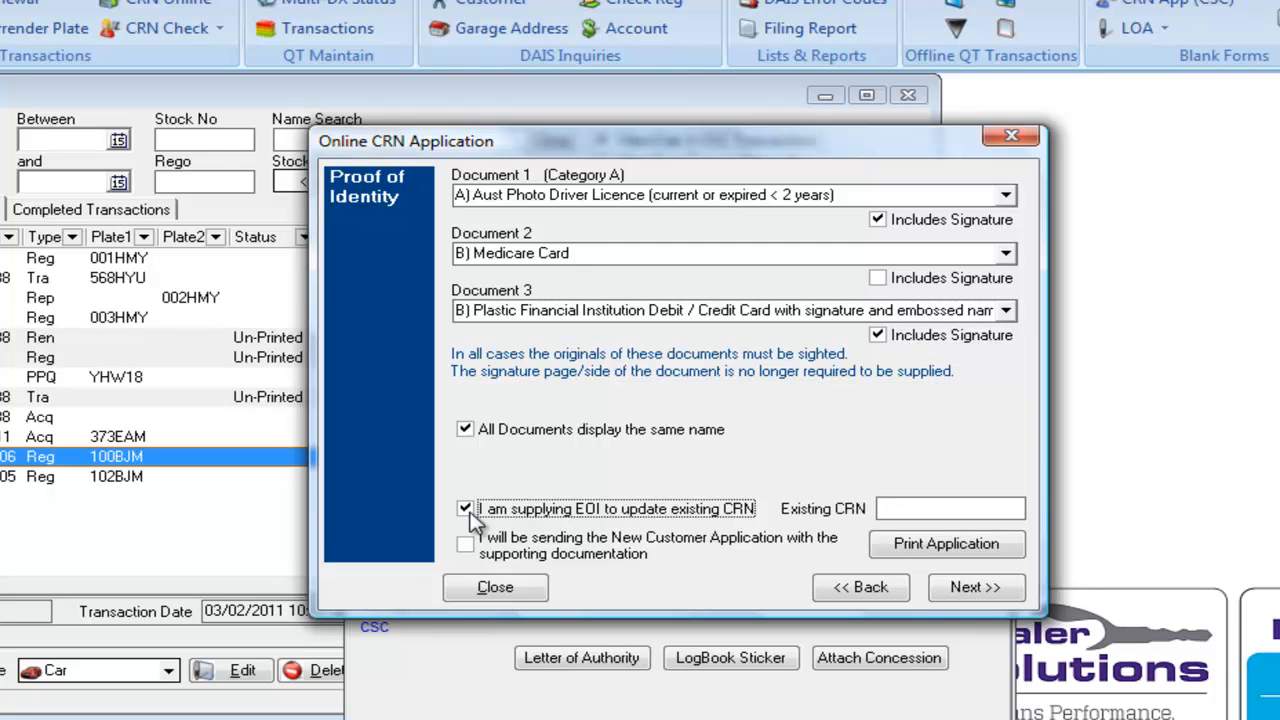
click(467, 512)
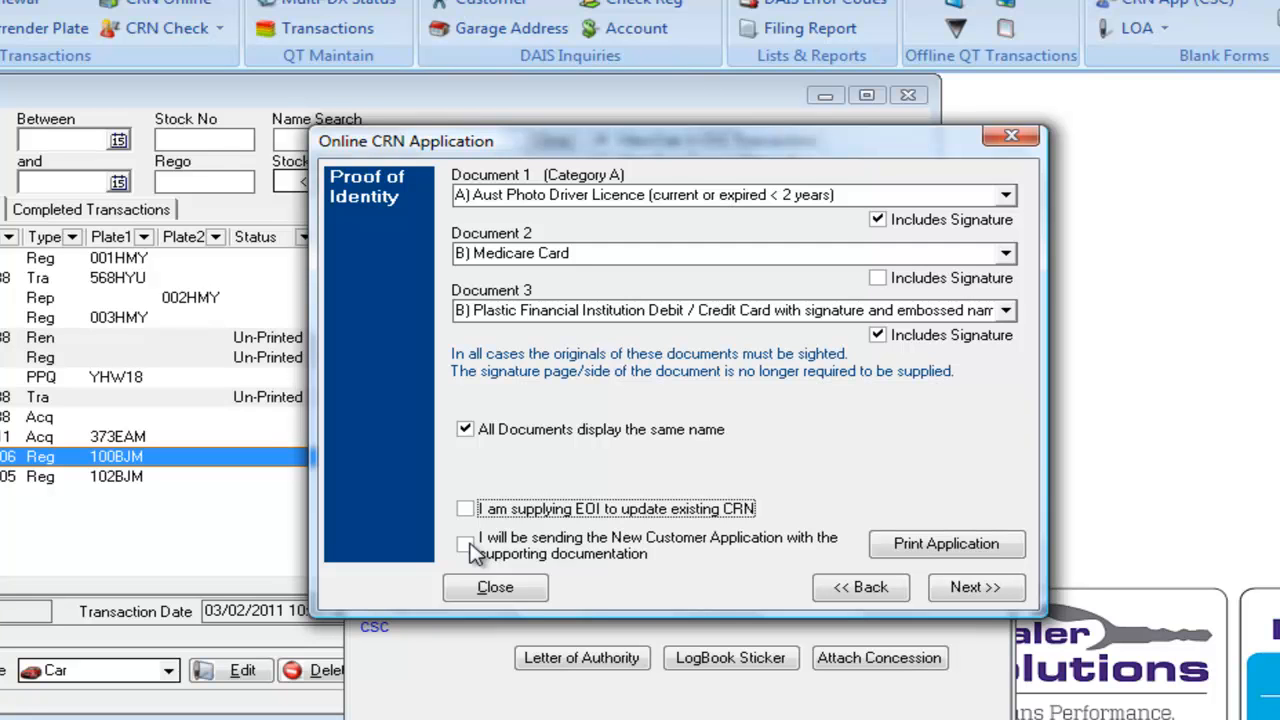
click(466, 545)
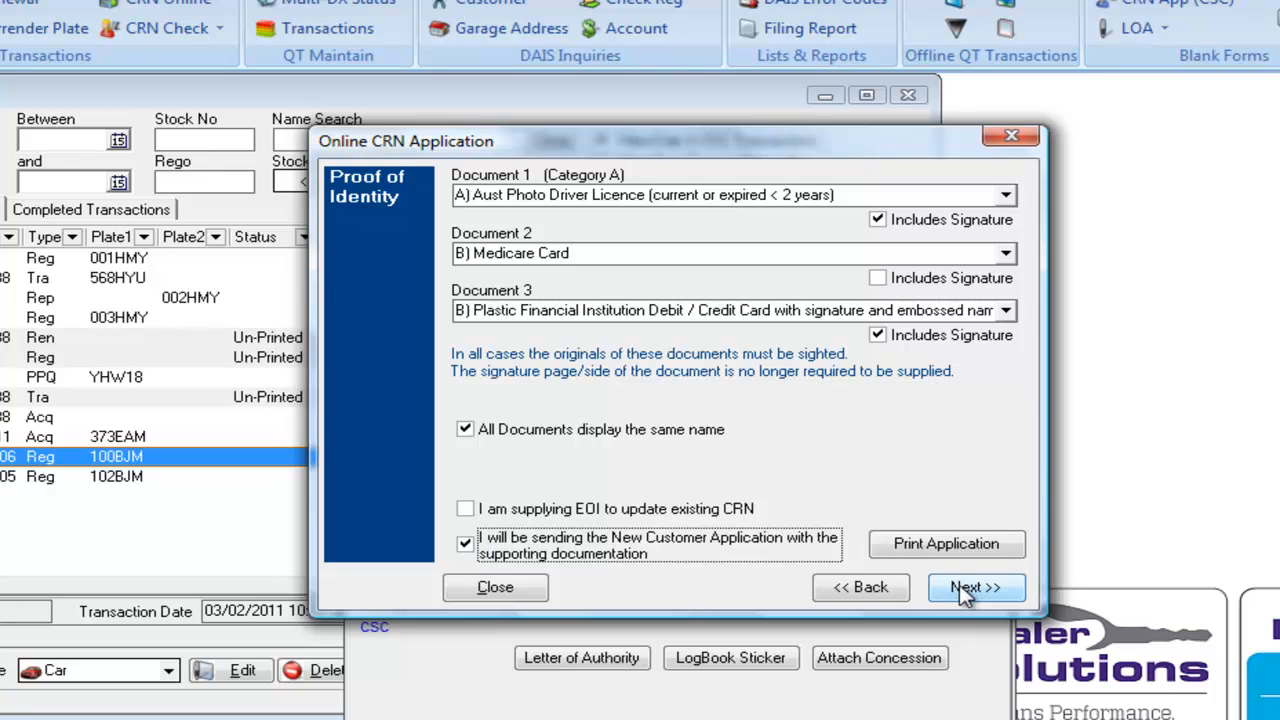
click(975, 587)
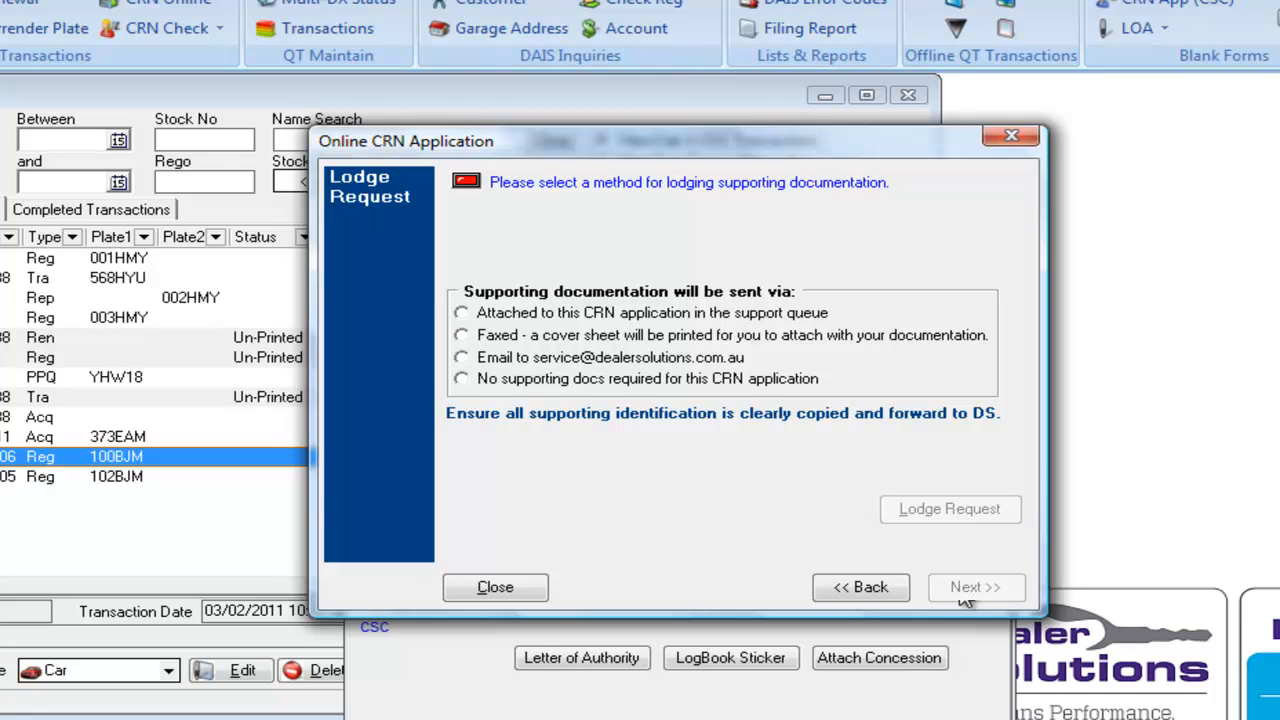
Choose Email for the supporting documents, lodge the CRN request and acknowledge the confirmation.
click(463, 362)
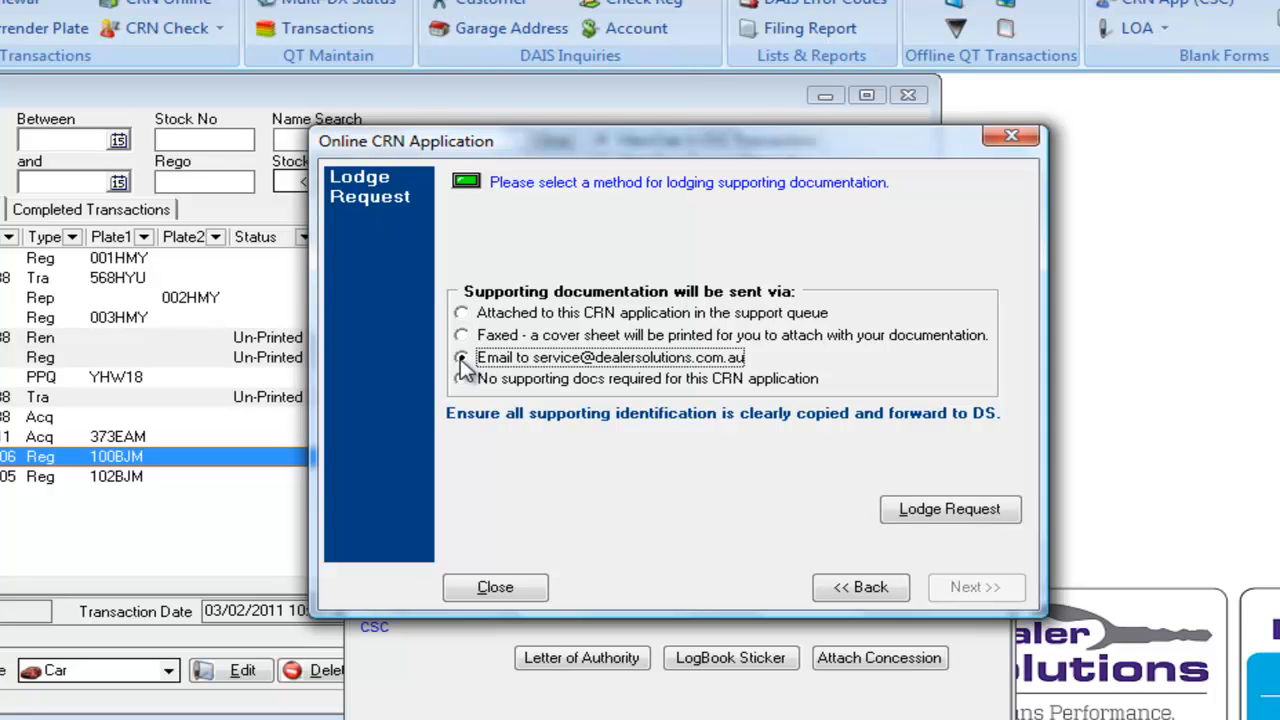
click(955, 511)
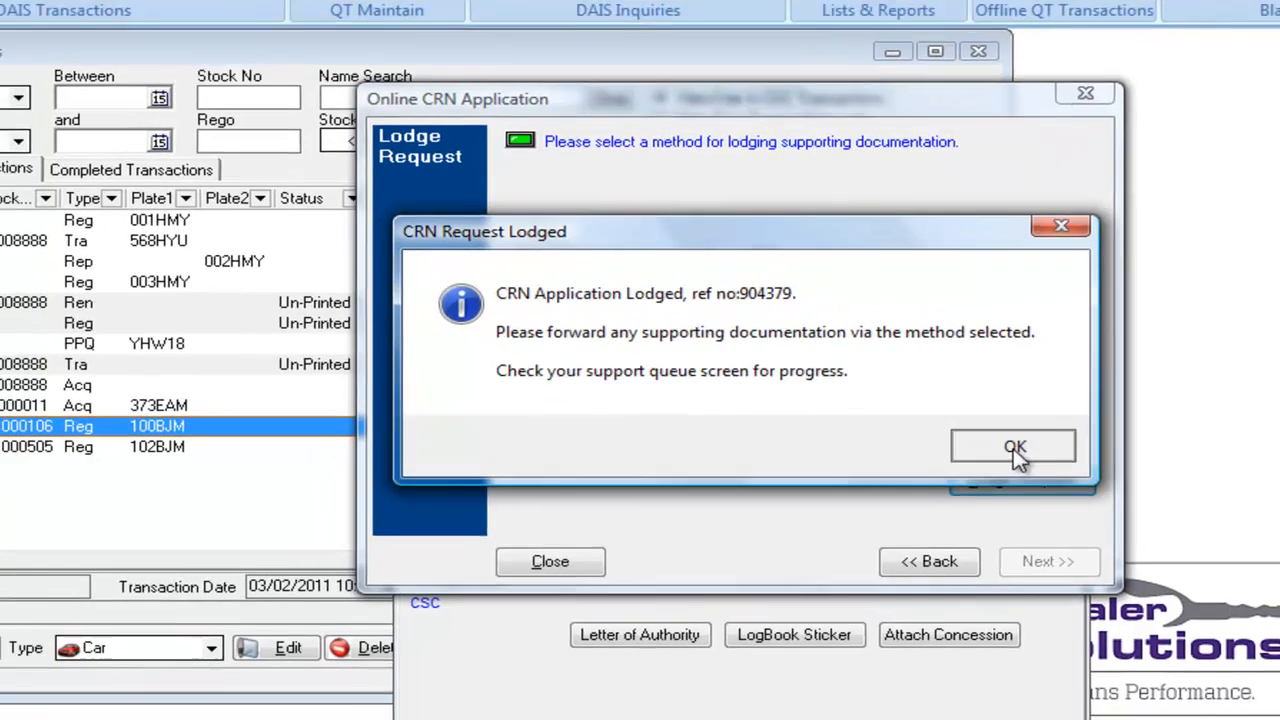
click(942, 477)
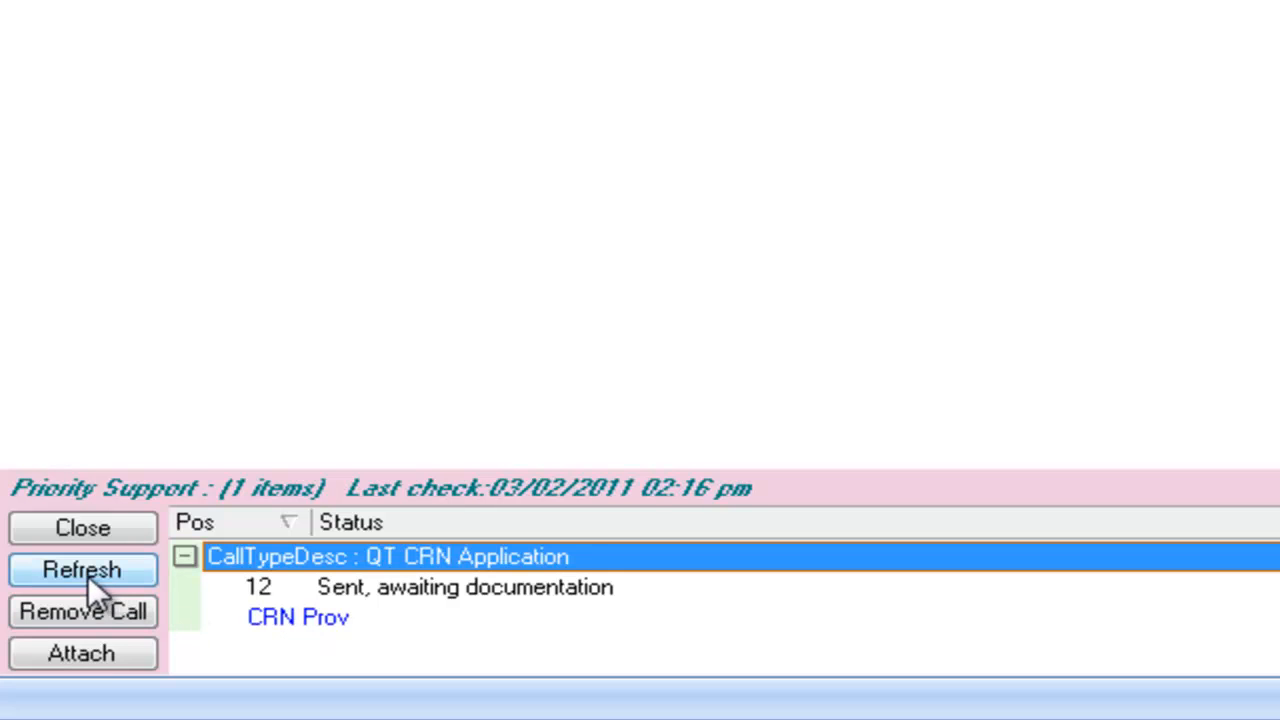
Refresh Priority Support and apply the issued CRN to the transaction, dismissing both confirmation messages.
click(86, 574)
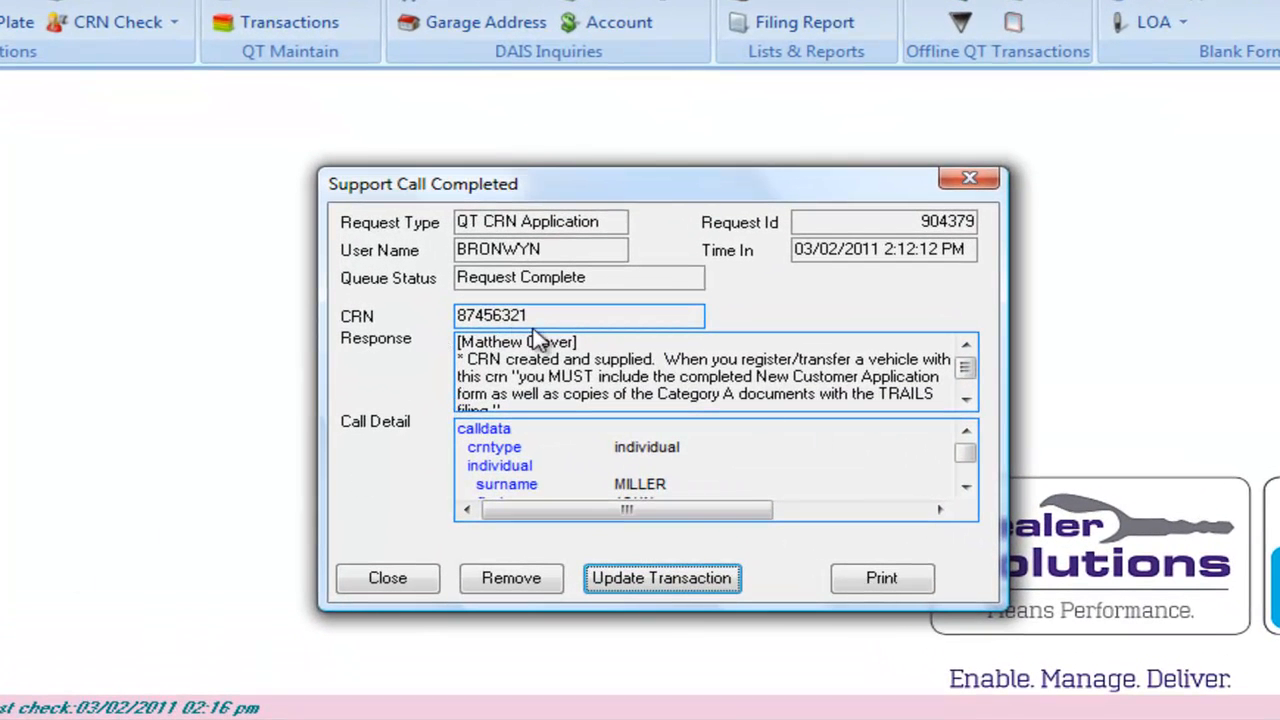
click(664, 585)
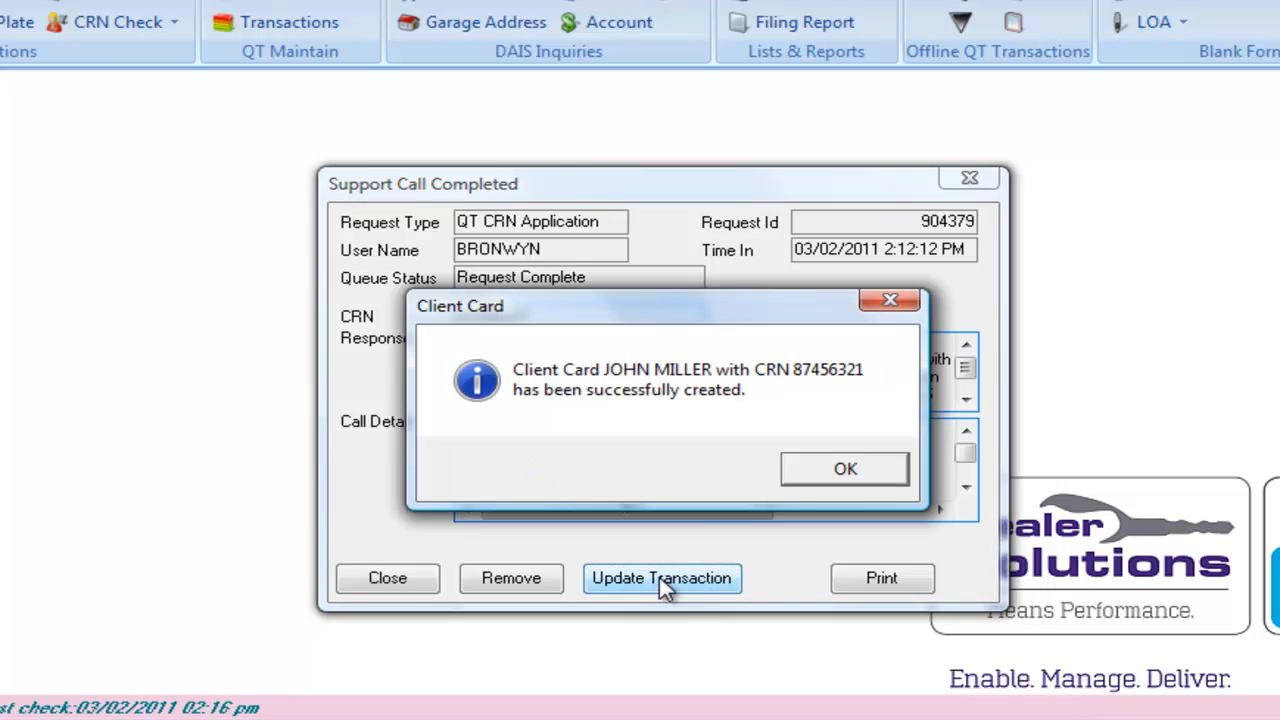
click(843, 471)
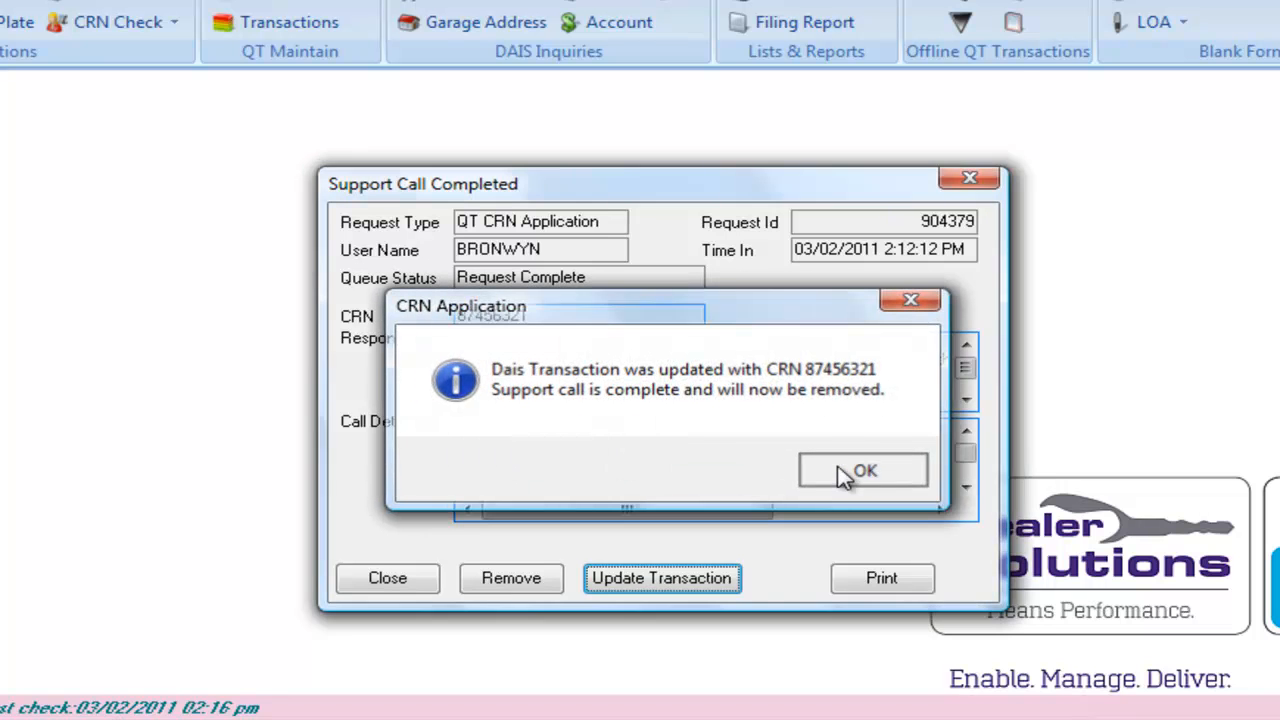
click(843, 474)
Reopen the registration transaction from QT Transactions and view its customer details.
click(325, 20)
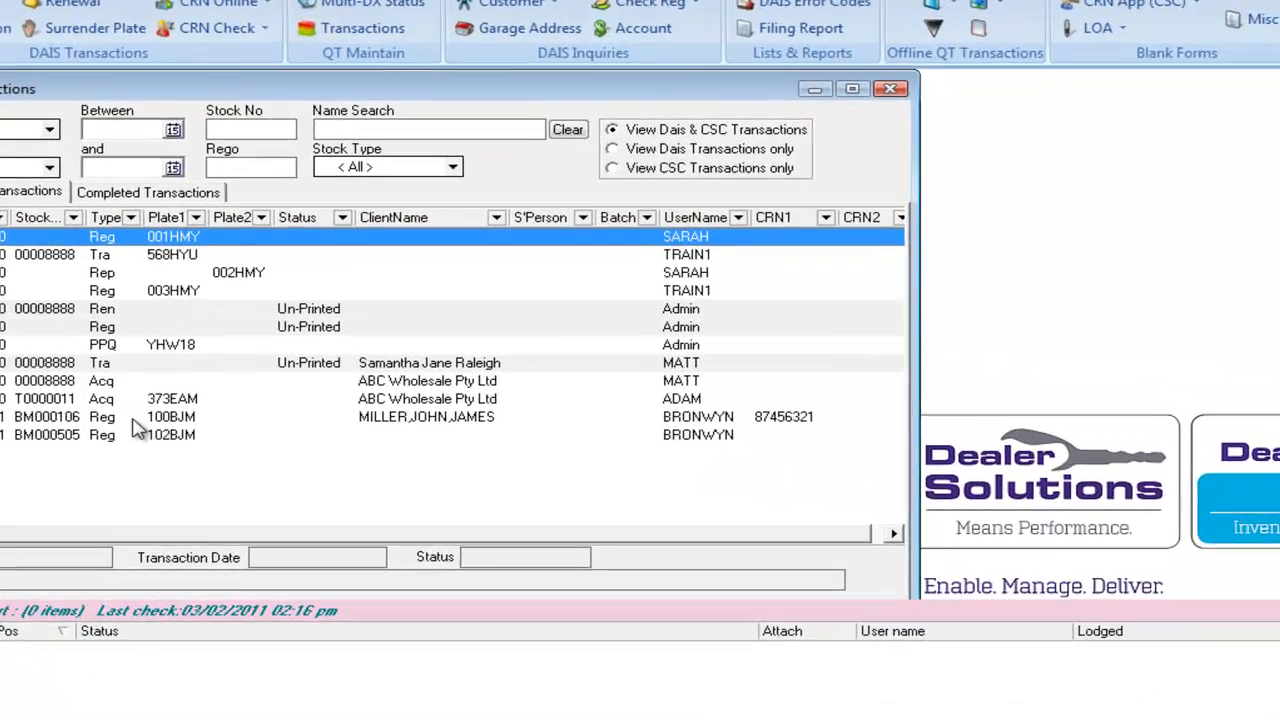
click(210, 436)
double_click(35, 408)
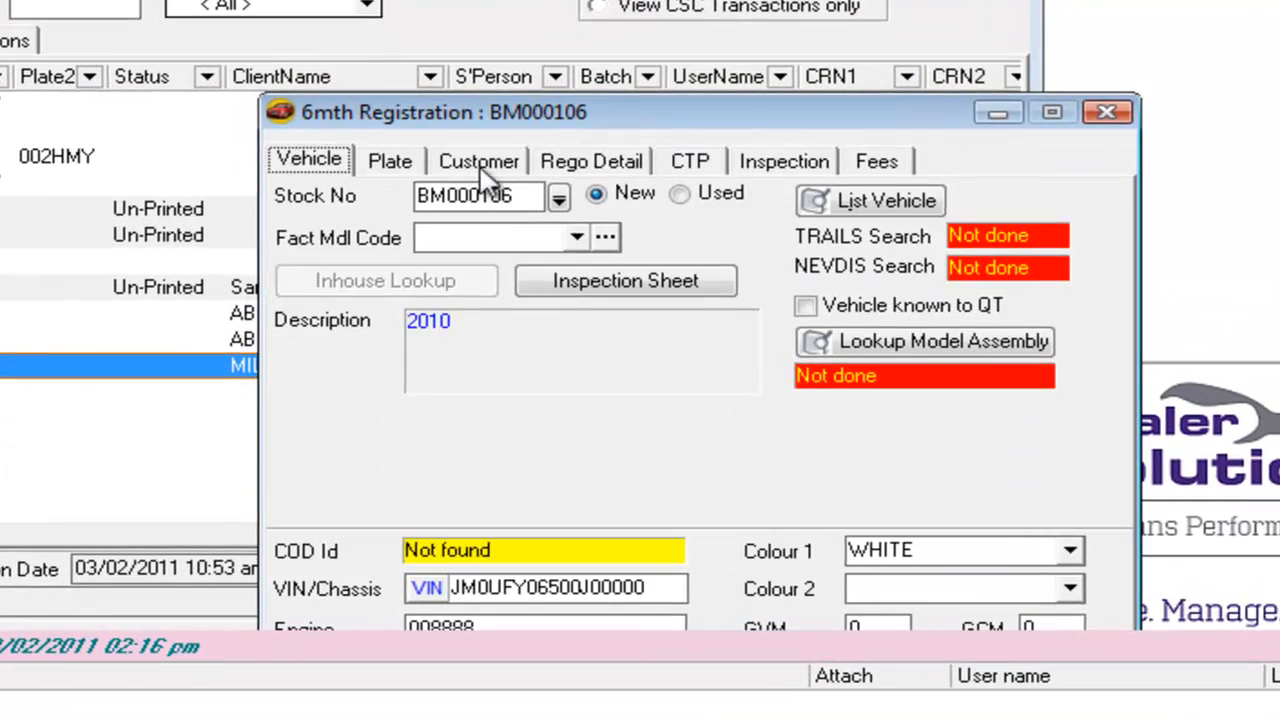
click(484, 178)
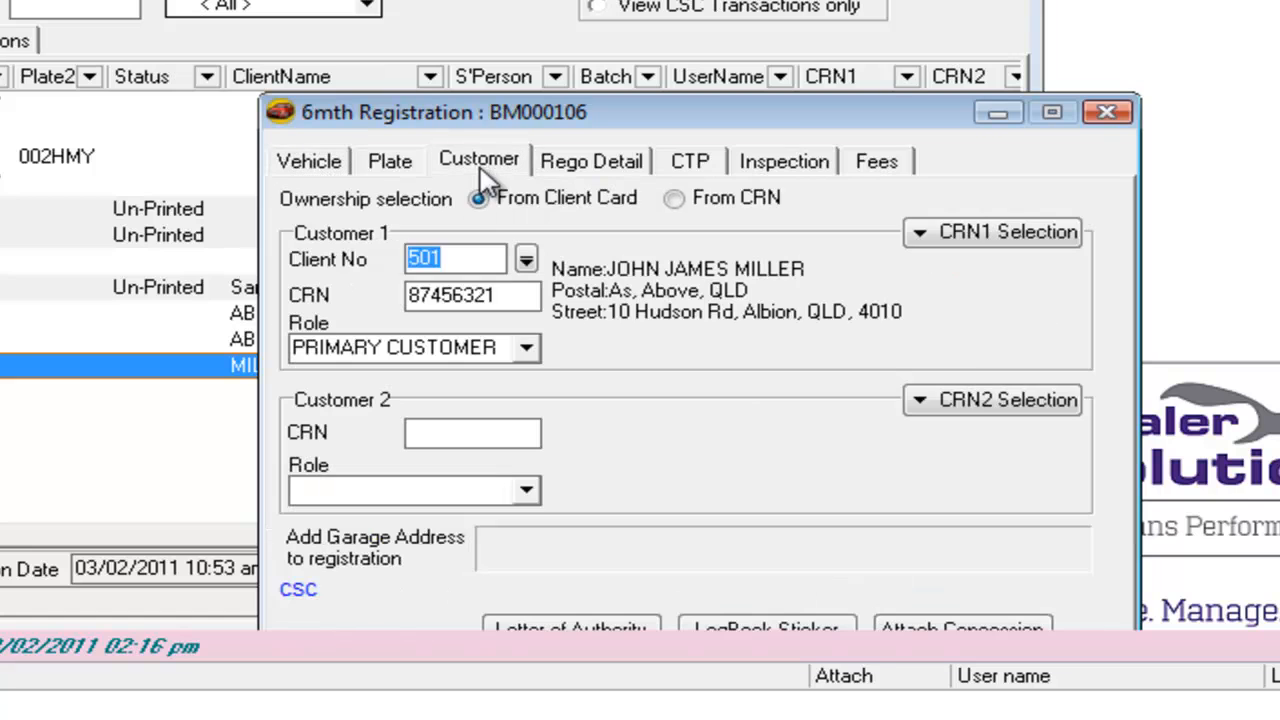